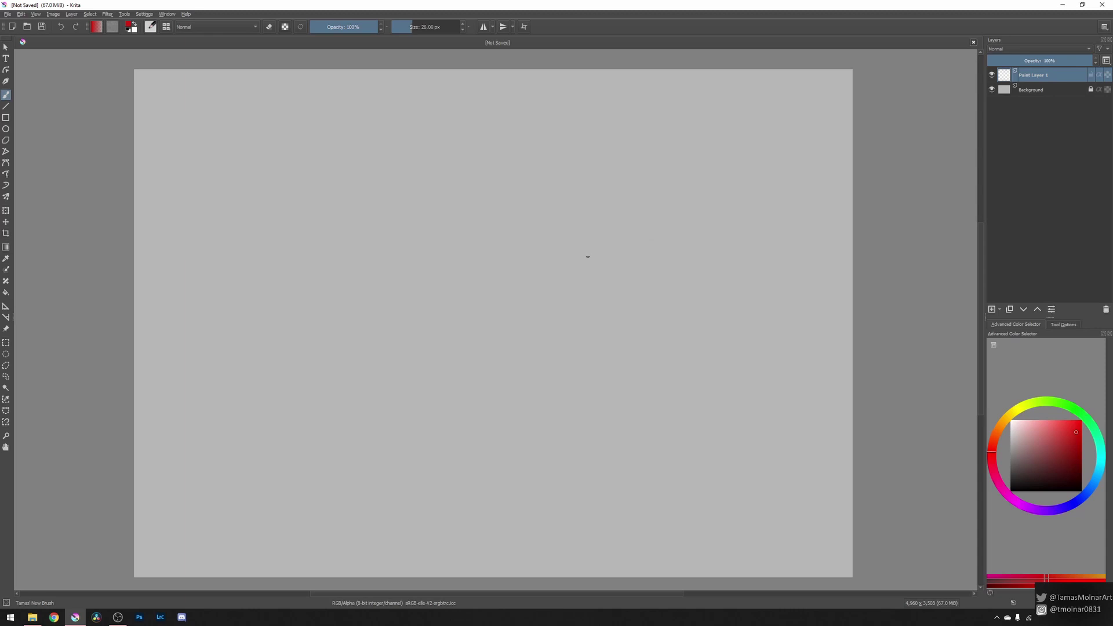
Step: Set the brush size to 246 px, add Paint Layer 2, and select it with Paint Layer 1
left_click_drag(466, 241, 522, 242)
left_click(71, 14)
left_click(997, 306)
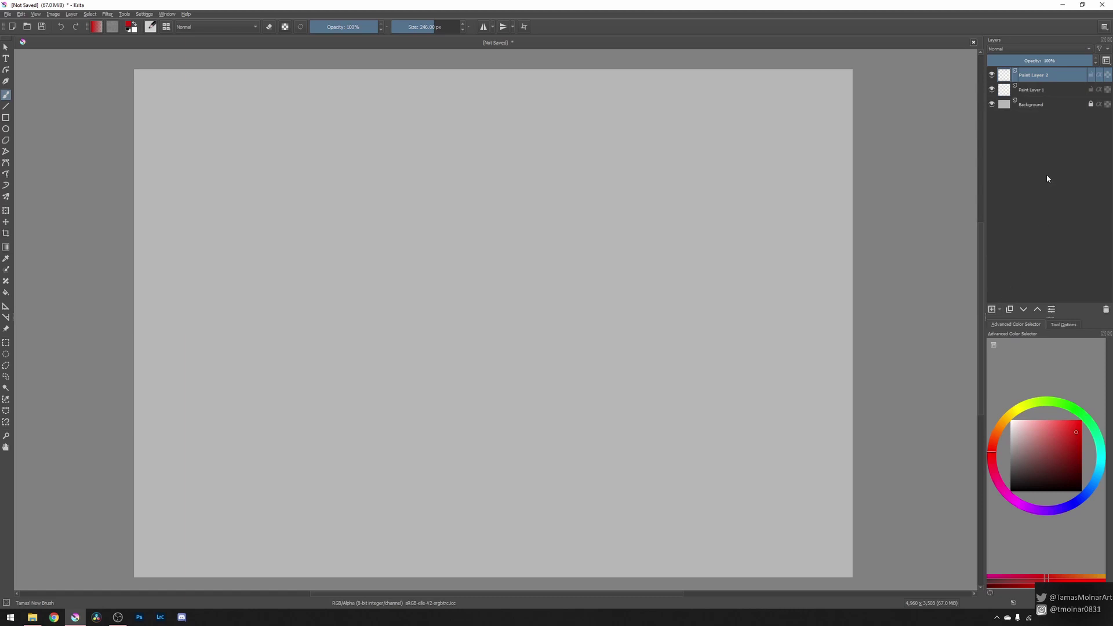
left_click(1040, 91, "shift")
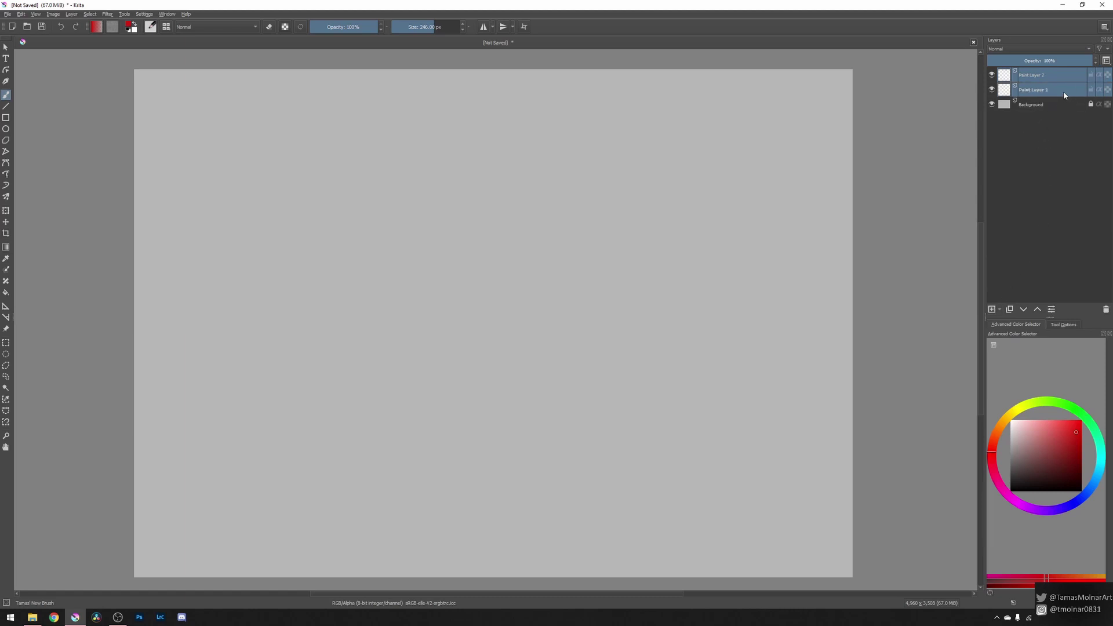
Step: Quick Group Paint Layers 1 and 2, then add Paint Layer 4 and move it below the group
right_click(1058, 91)
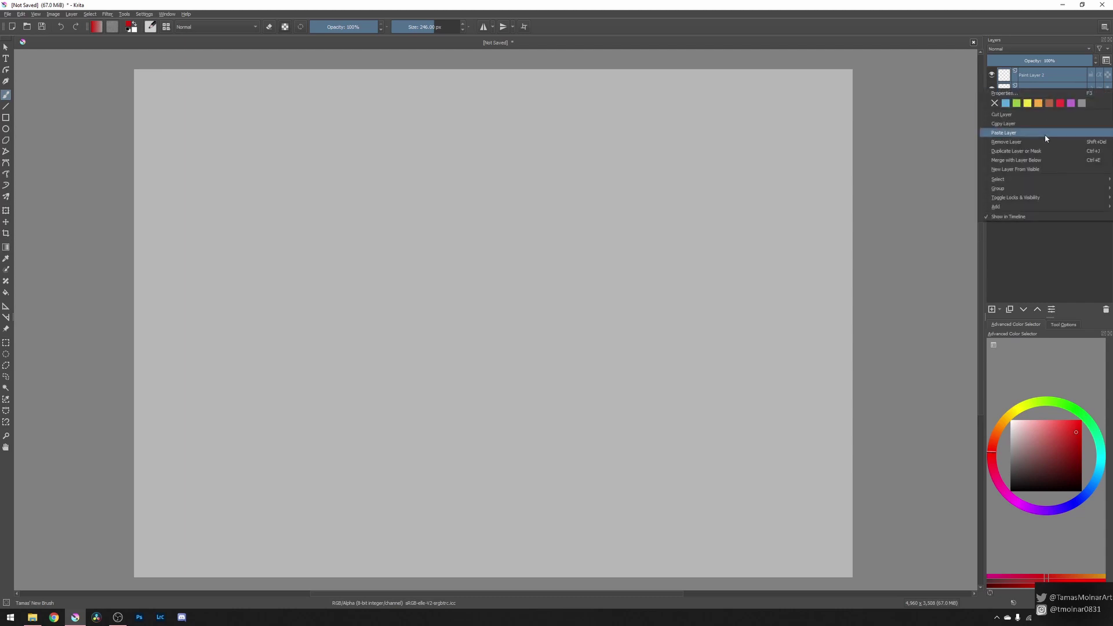
mouse_move(1035, 188)
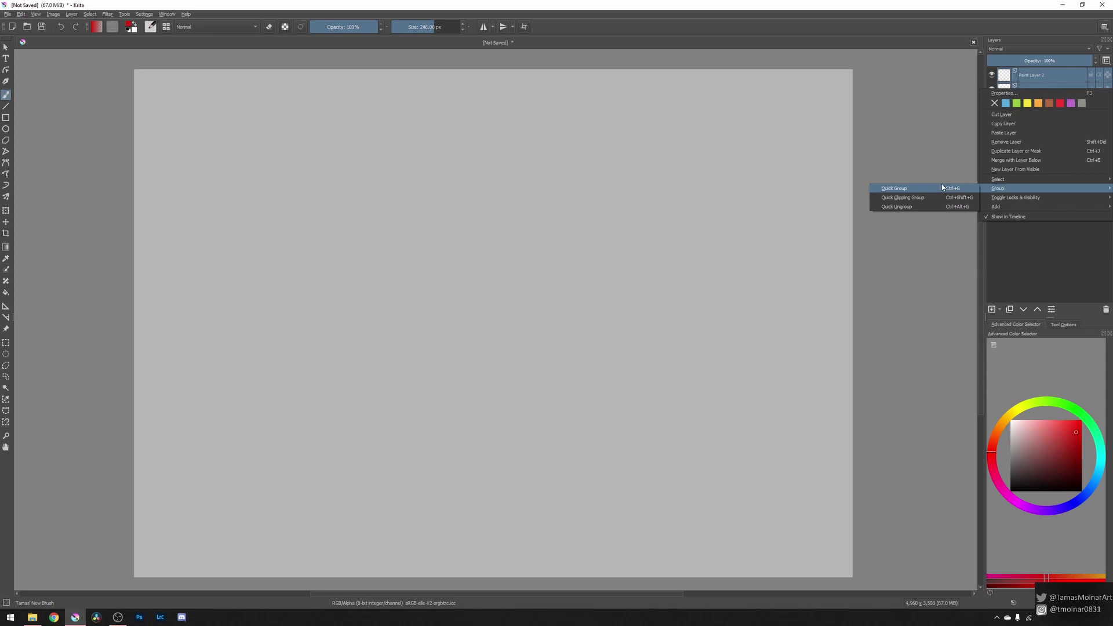
left_click(942, 186)
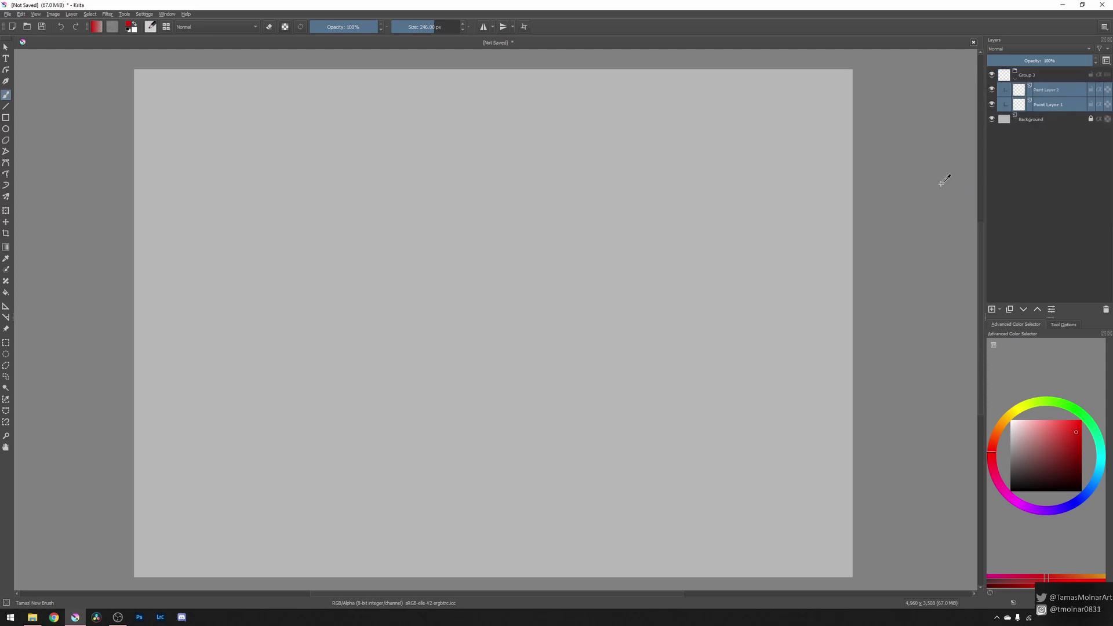
left_click(1056, 139)
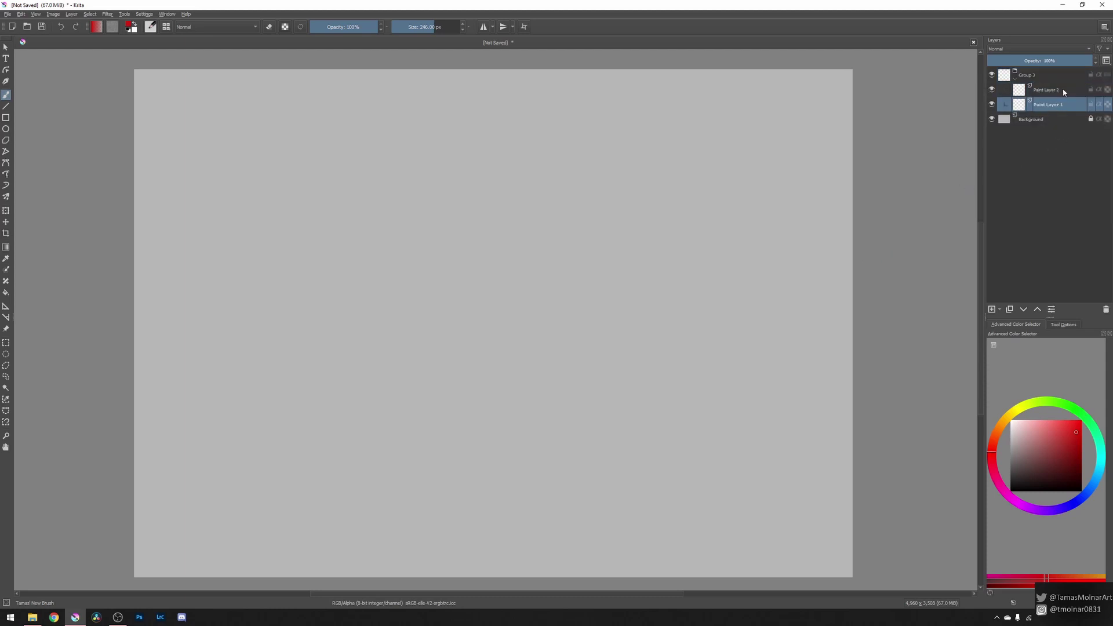
left_click(992, 310)
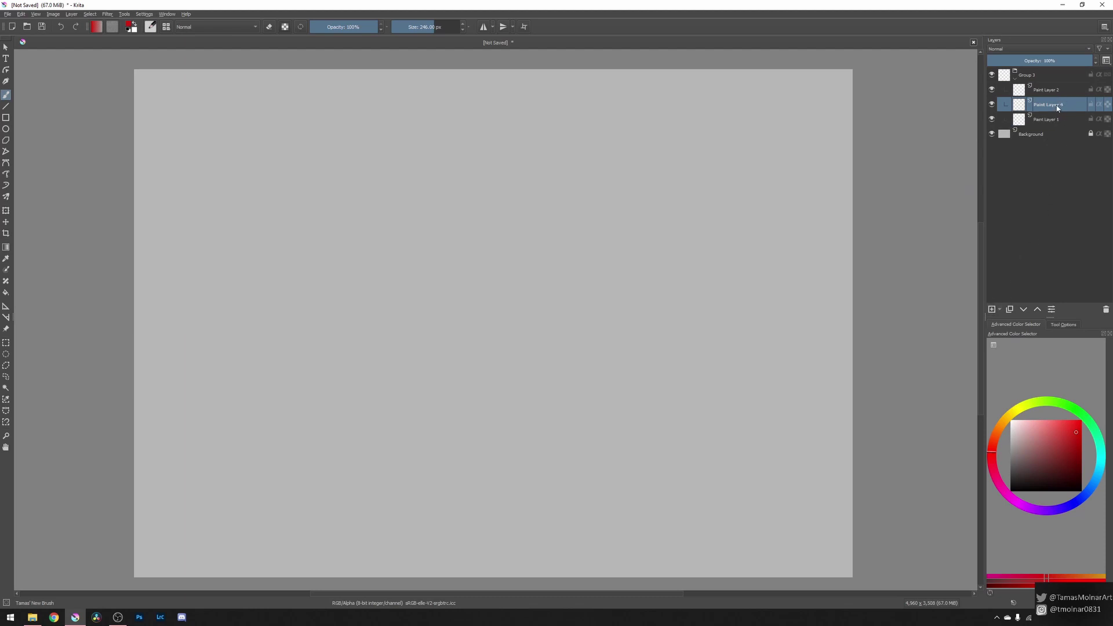
left_click_drag(1056, 109, 1060, 128)
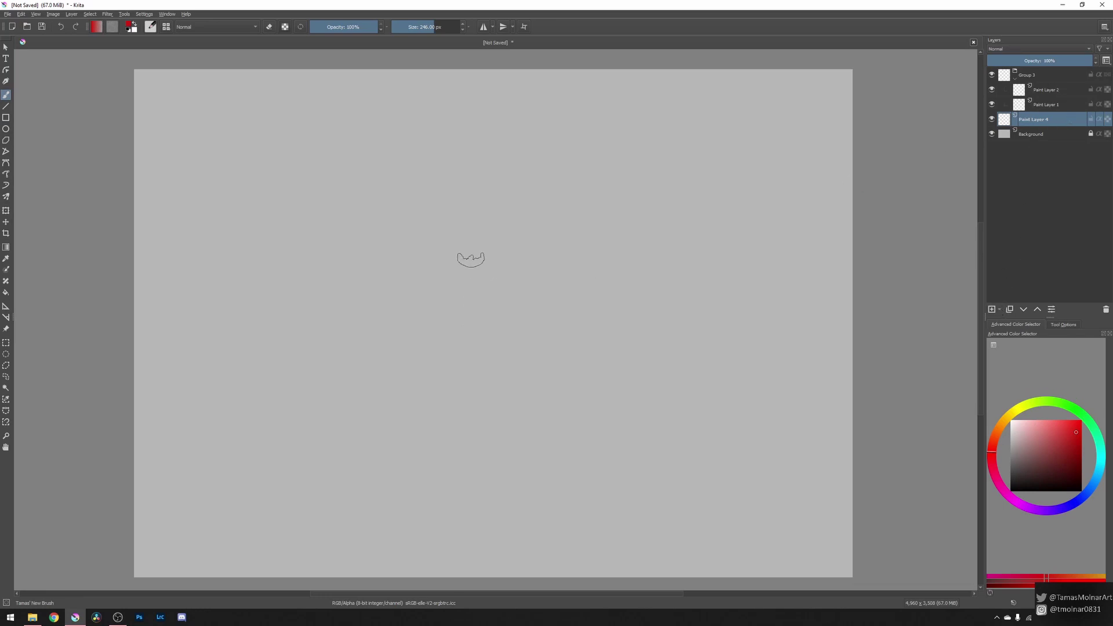
Step: Paint a red stroke near the canvas centre on Paint Layer 4, dismissing the layer-type list
mouse_move(462, 334)
left_mouse_down()
mouse_move(477, 267)
mouse_move(487, 348)
left_mouse_up()
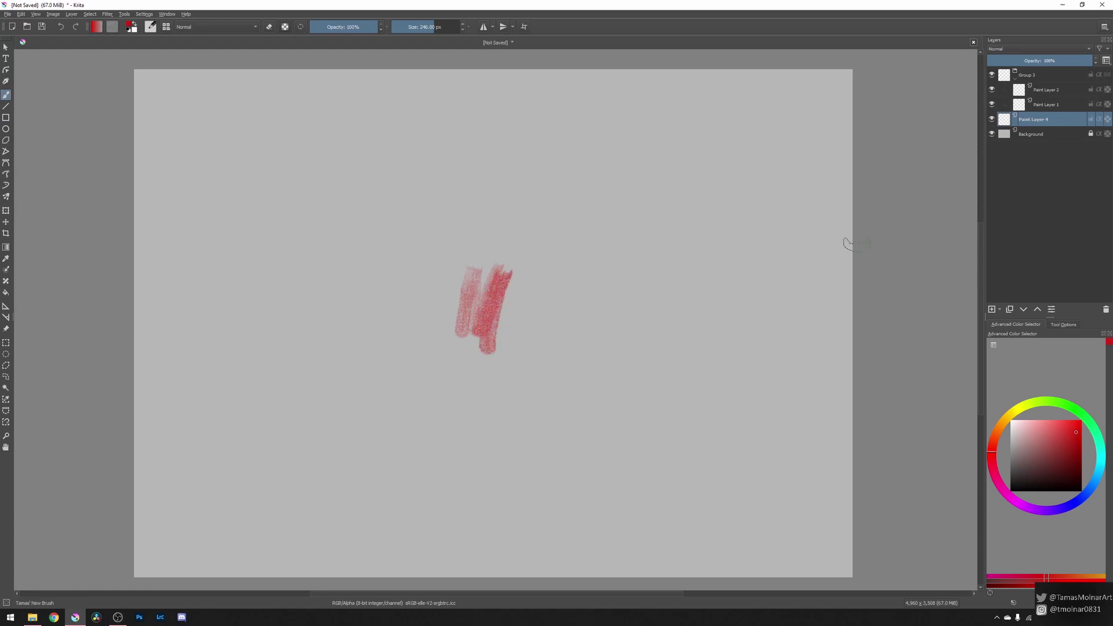
left_click(999, 310)
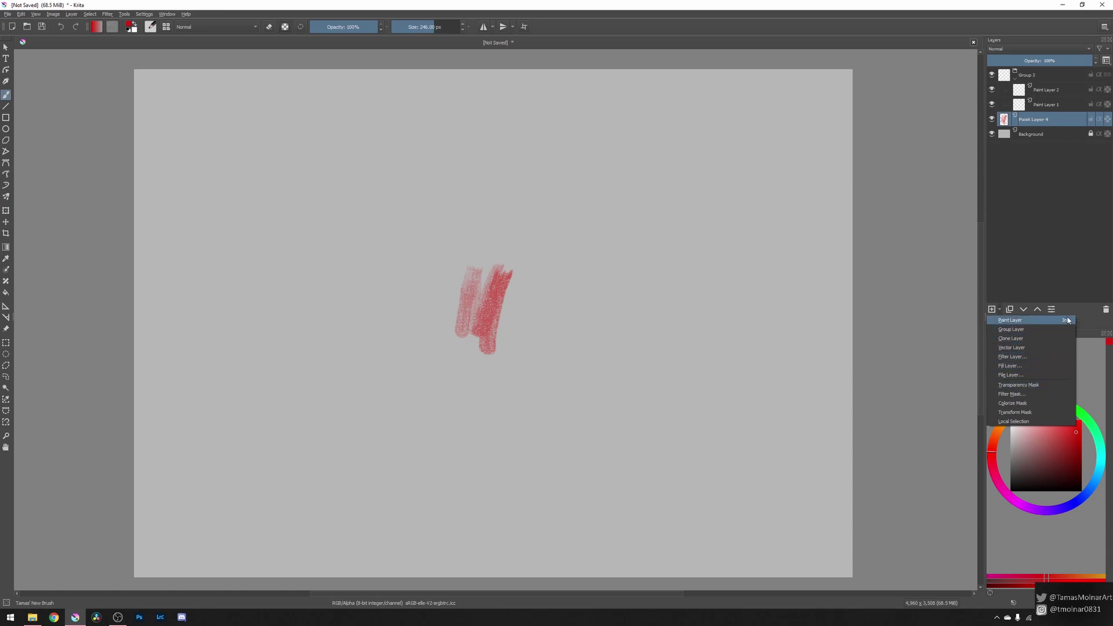
left_click(575, 349)
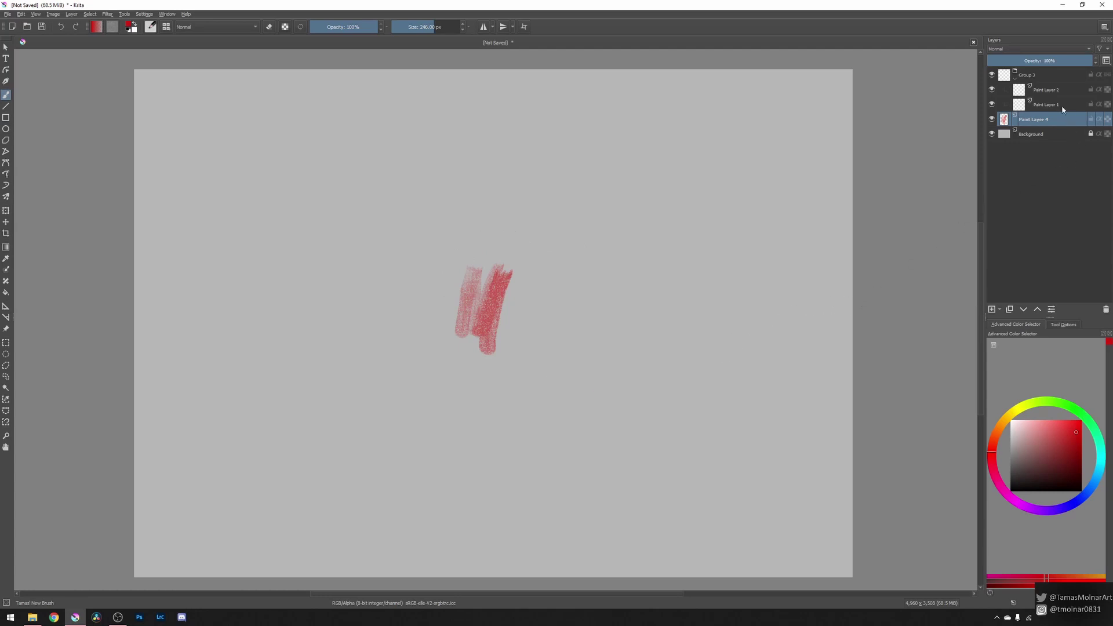
Step: Add Paint Layer 5, move it to the top of the stack, and Quick Group it
left_click(992, 310)
mouse_move(1058, 121)
left_mouse_down()
mouse_move(1056, 138)
mouse_move(1060, 72)
mouse_move(1071, 97)
left_mouse_up()
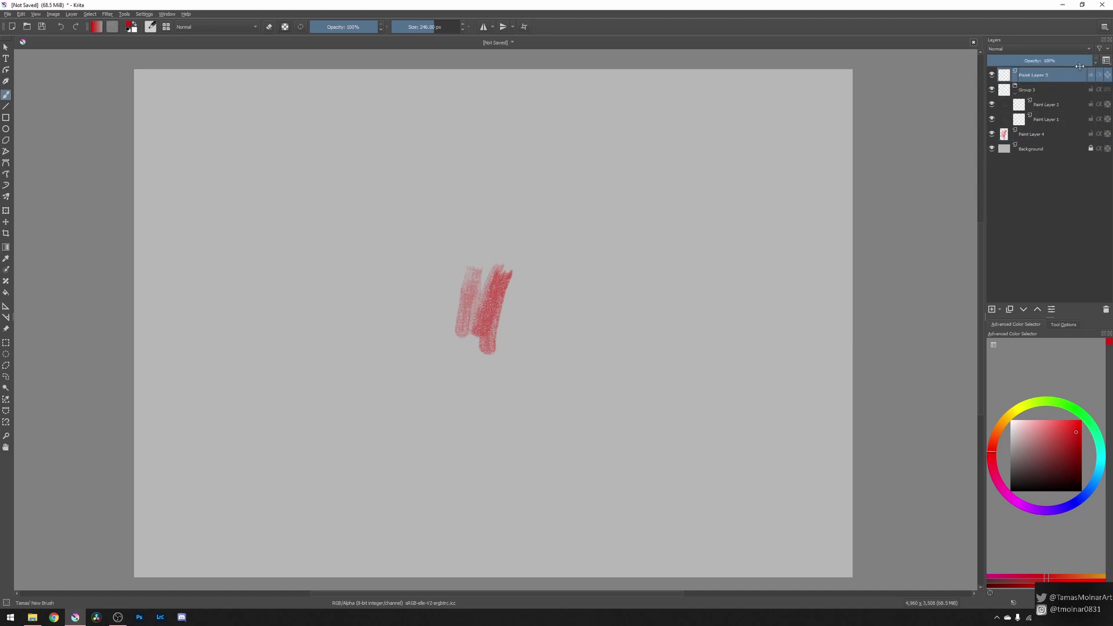
right_click(1063, 77)
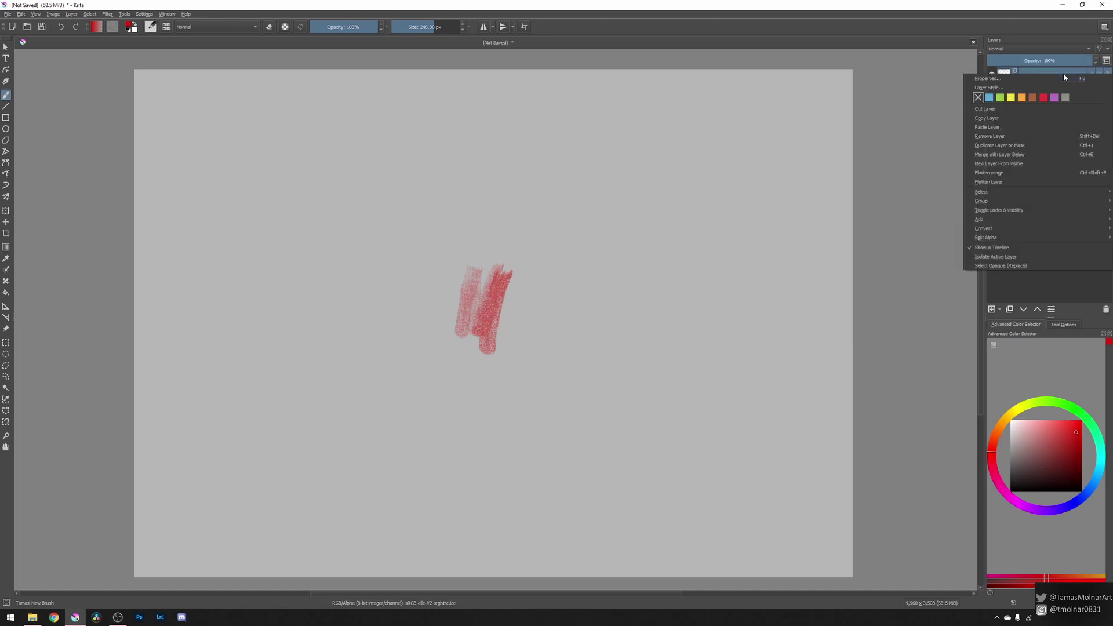
mouse_move(1008, 201)
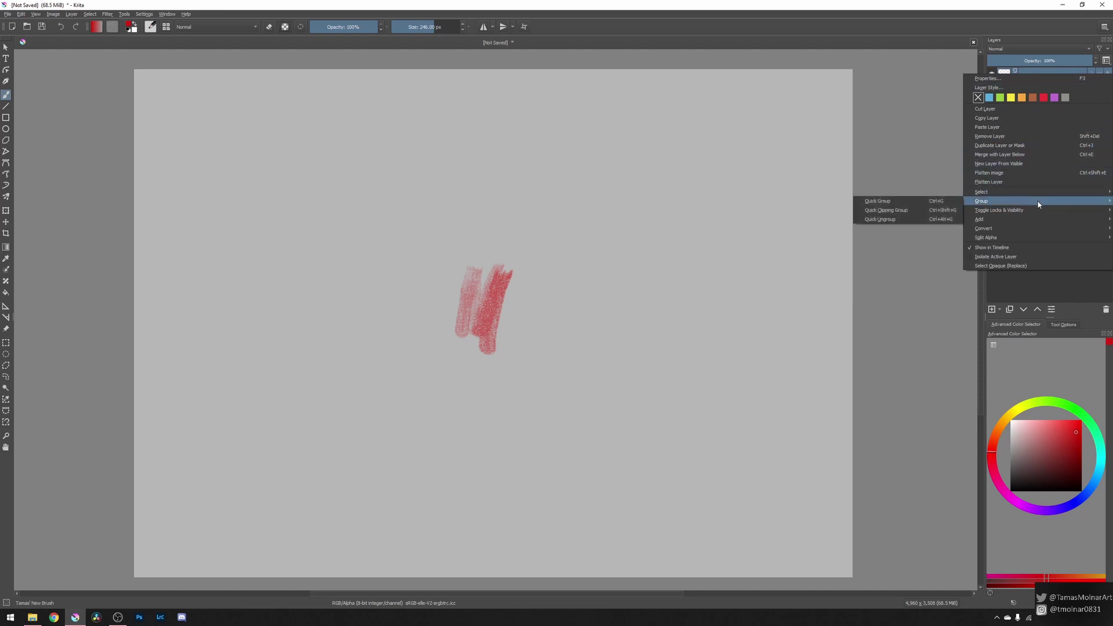
left_click(950, 202)
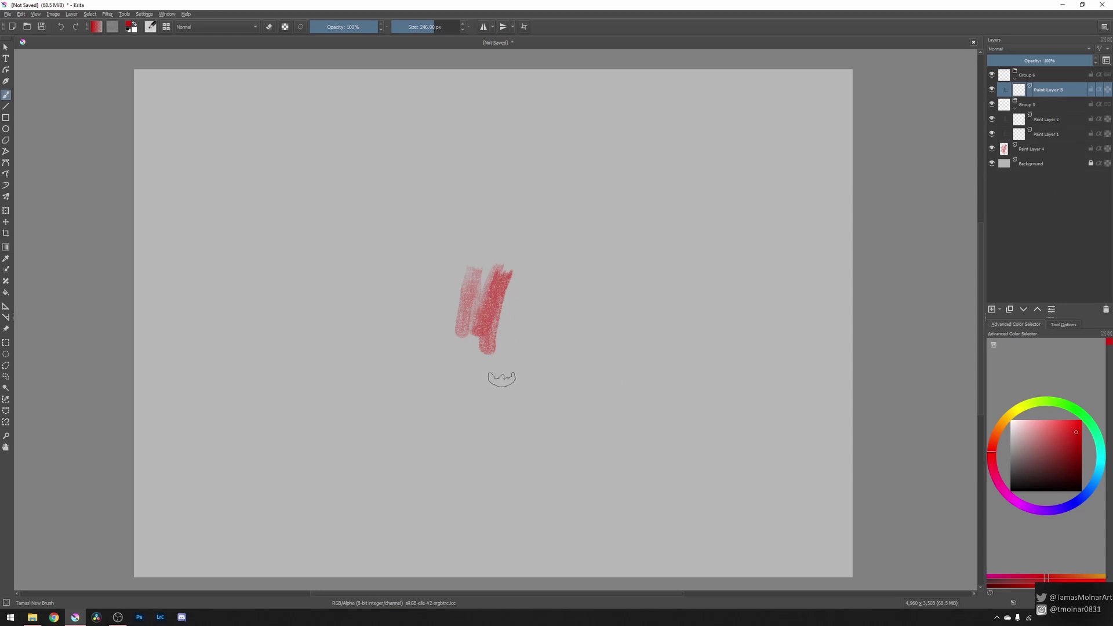
Step: Lighten the painting colour to a pinker shade with the L key
key("l")
key("l")
key("l")
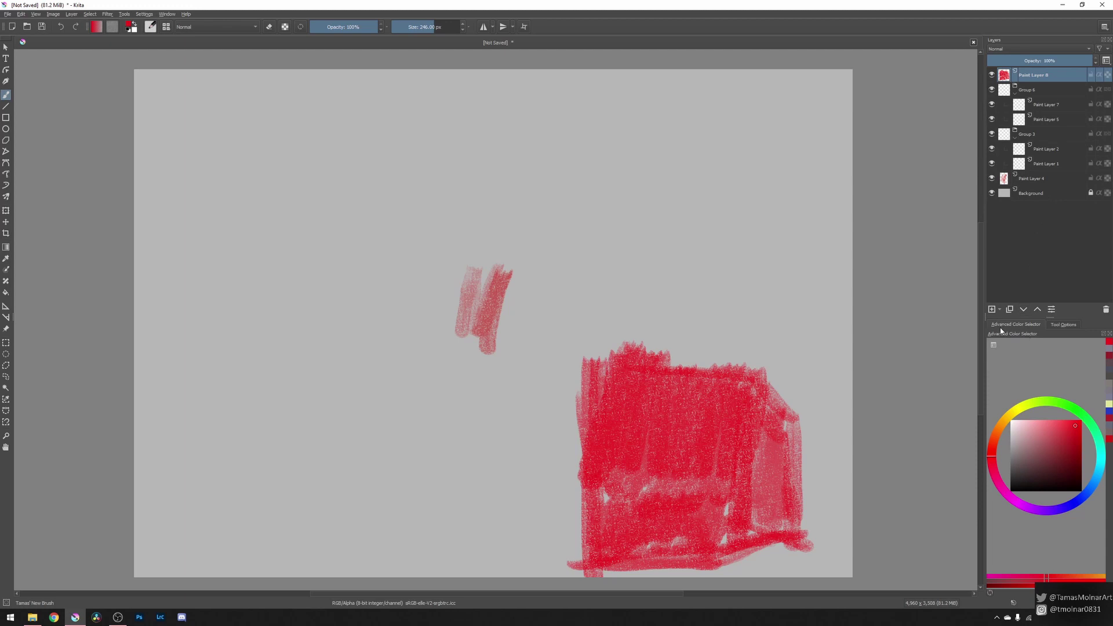
Step: Add Paint Layer 9 in Multiply blend mode and pick a desaturated grey-blue colour
left_click(991, 309)
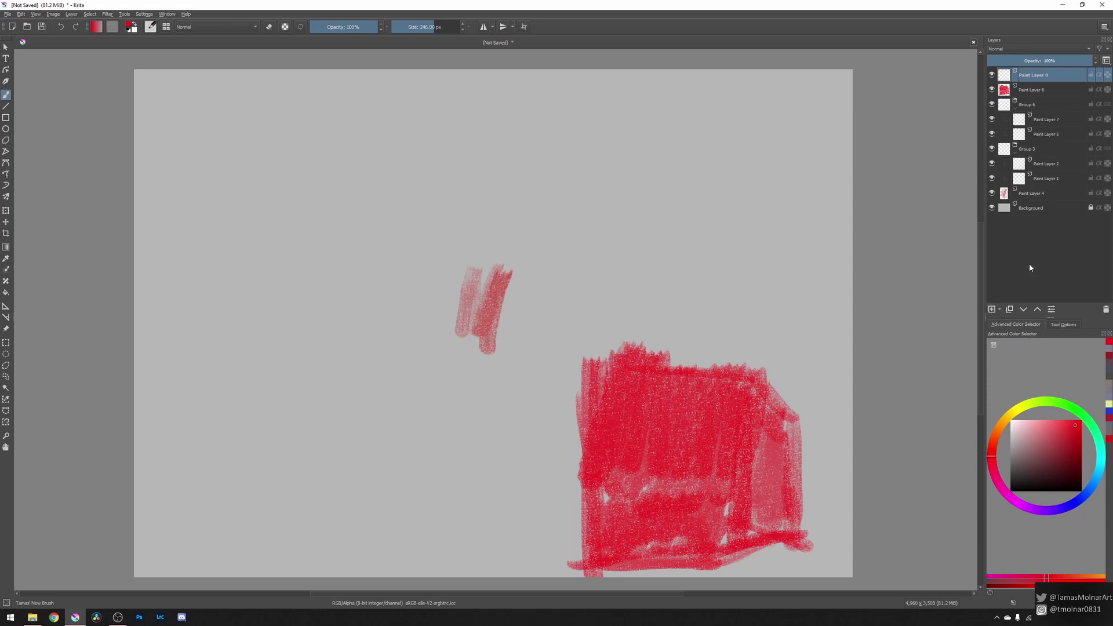
left_click(1004, 51)
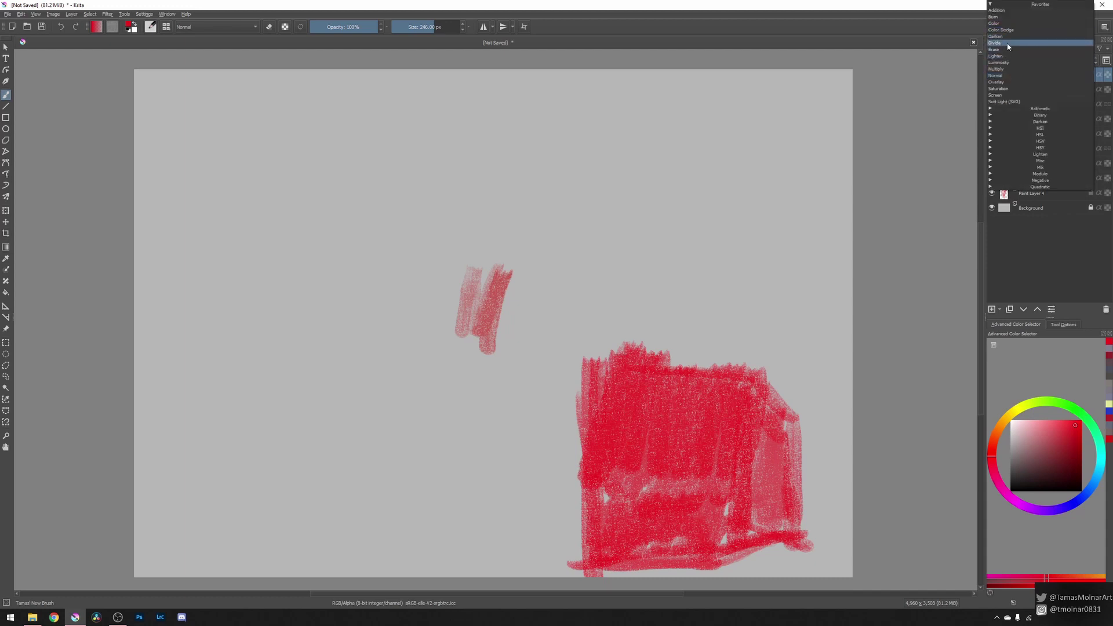
left_click(1006, 68)
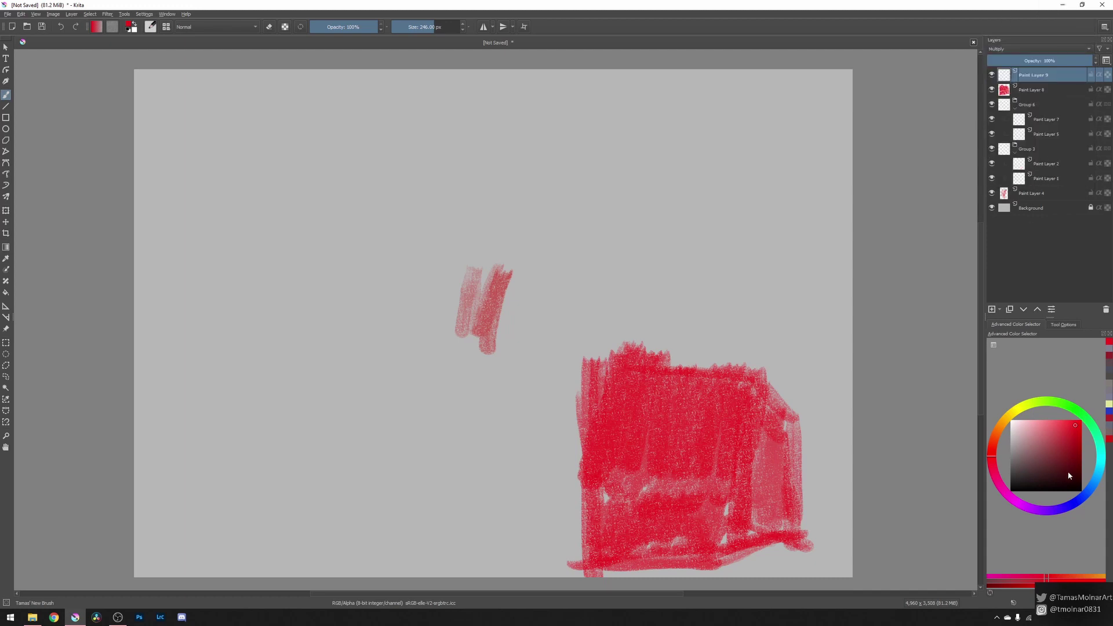
left_click(1092, 489)
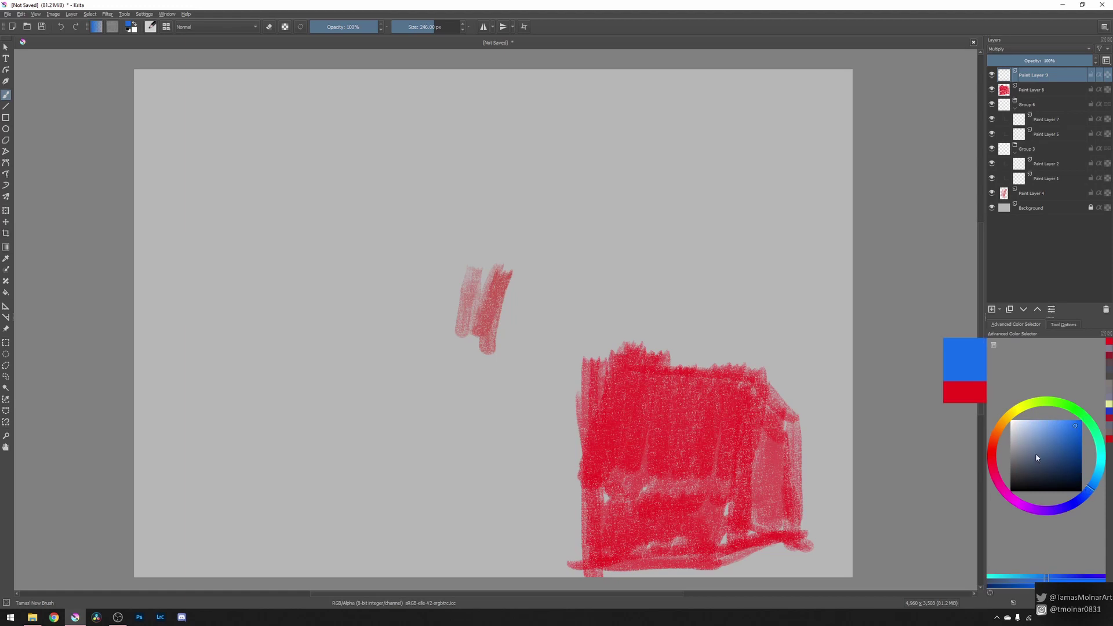
left_click(1016, 451)
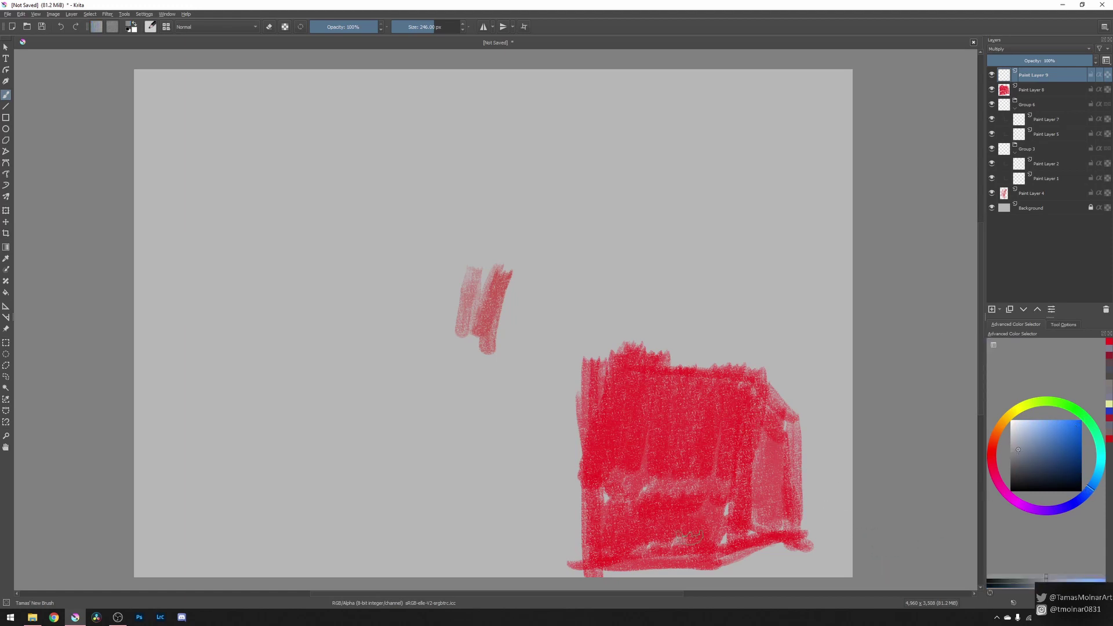
Step: Shade the red box's right edge, bottom-right corner and bottom edge with grey-blue
mouse_move(740, 411)
left_mouse_down()
mouse_move(736, 467)
mouse_move(757, 388)
mouse_move(768, 527)
mouse_move(773, 409)
mouse_move(787, 422)
mouse_move(790, 524)
mouse_move(794, 417)
mouse_move(797, 524)
mouse_move(779, 400)
mouse_move(743, 375)
left_mouse_up()
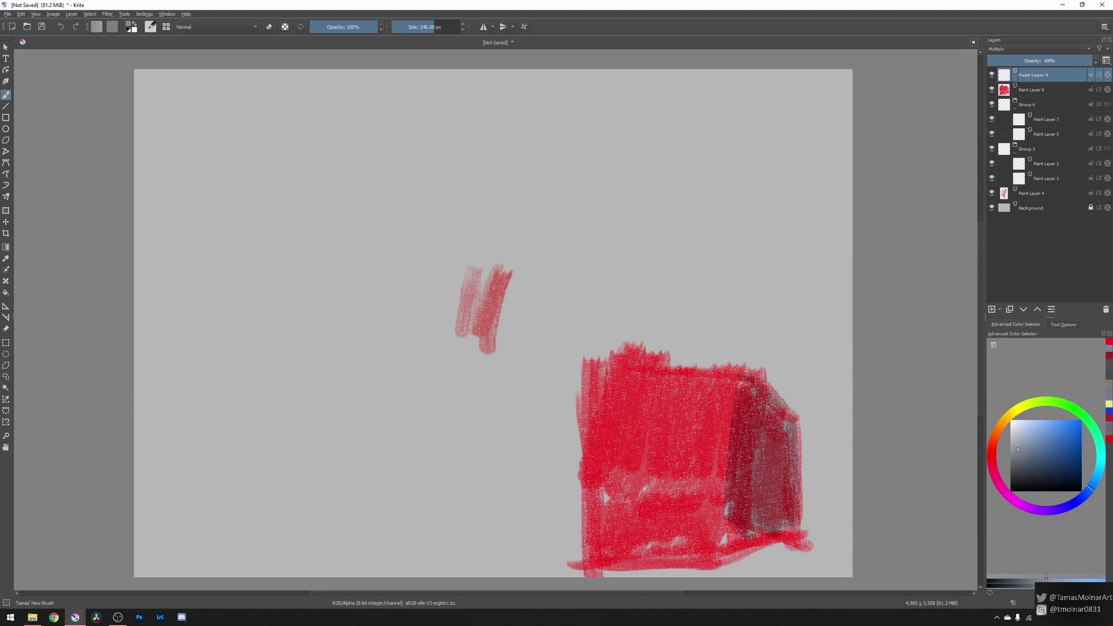
mouse_move(796, 418)
left_mouse_down()
mouse_move(802, 528)
mouse_move(713, 565)
mouse_move(726, 499)
left_mouse_up()
mouse_move(723, 548)
left_mouse_down()
mouse_move(748, 521)
mouse_move(795, 527)
left_mouse_up()
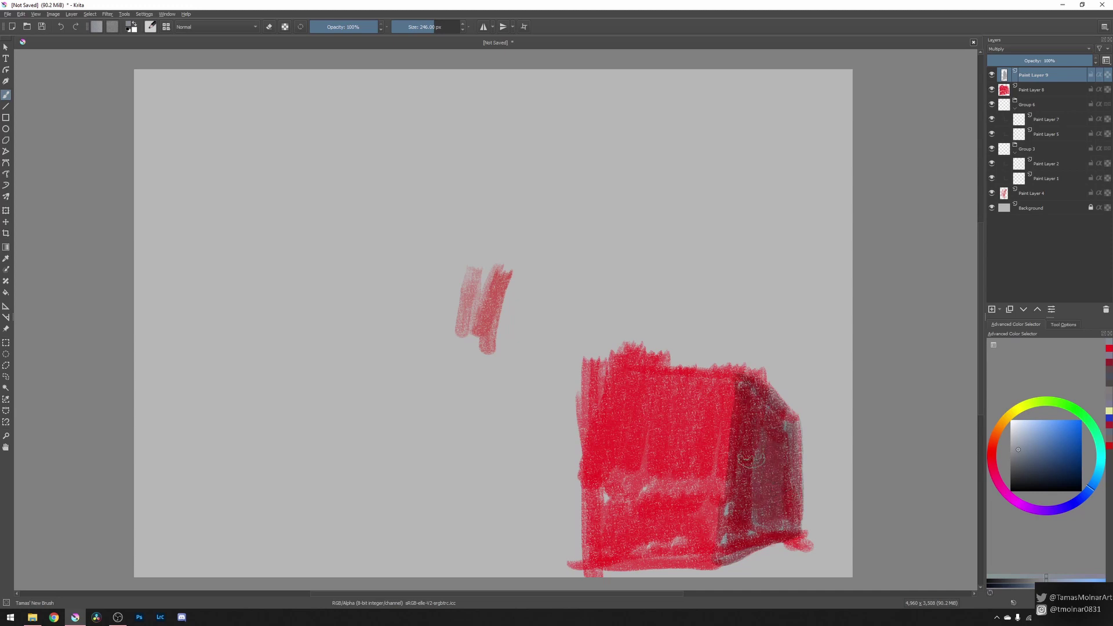
left_click_drag(584, 565, 727, 562)
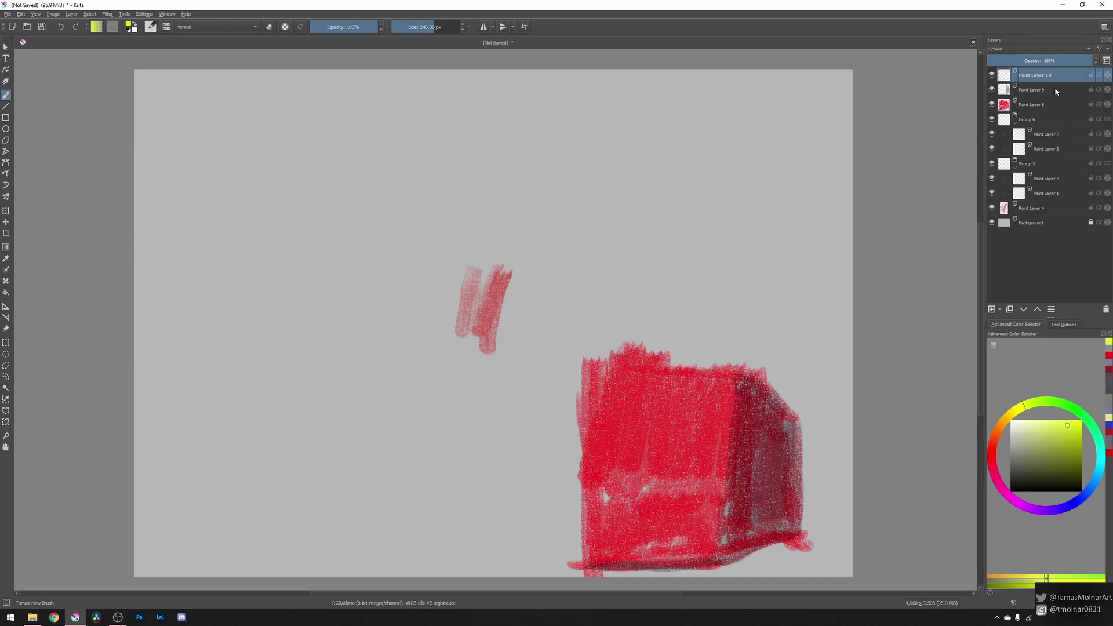
Step: Set Paint Layer 10 to Screen, lower brush opacity to about 26%, and pick dark yellow
left_click(1009, 50)
left_click(1014, 97)
left_click(328, 27)
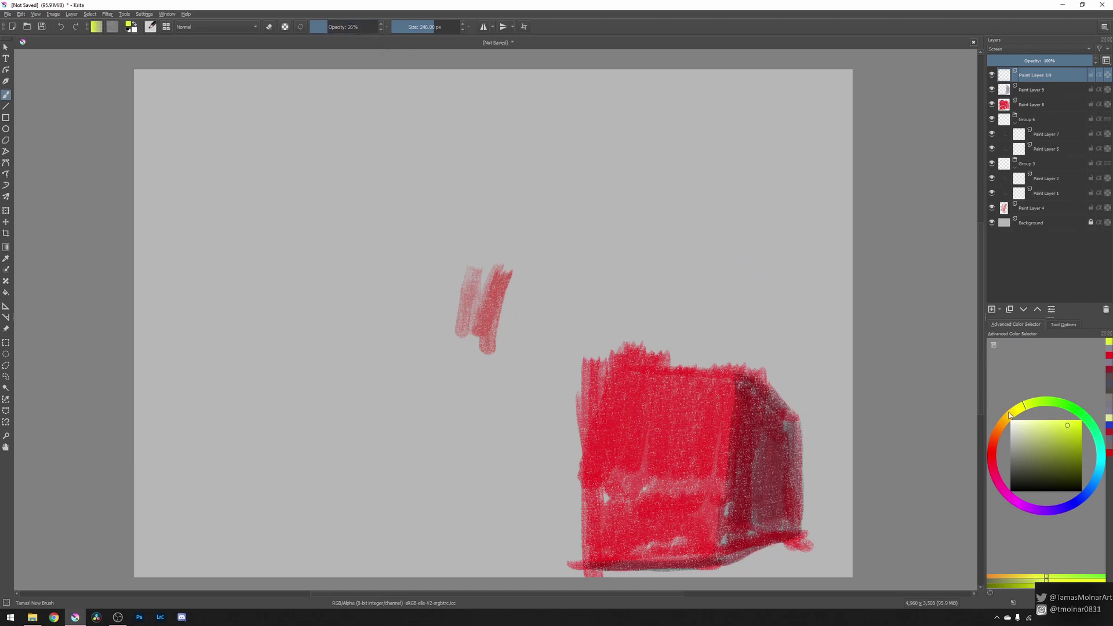
left_click(1010, 413)
left_click(1065, 427)
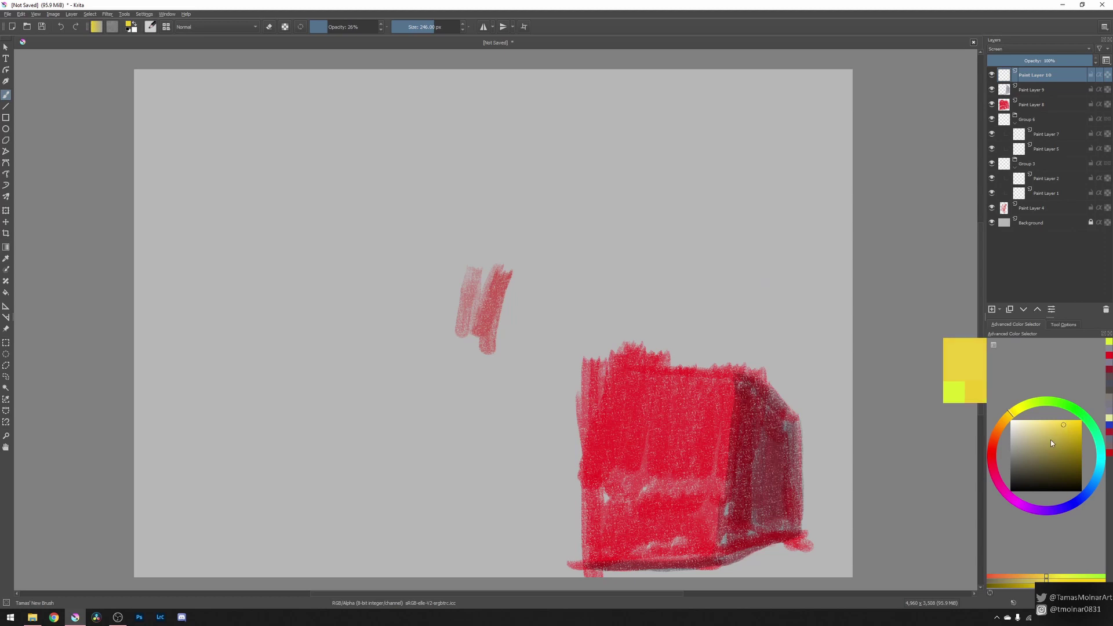
left_click(1063, 435)
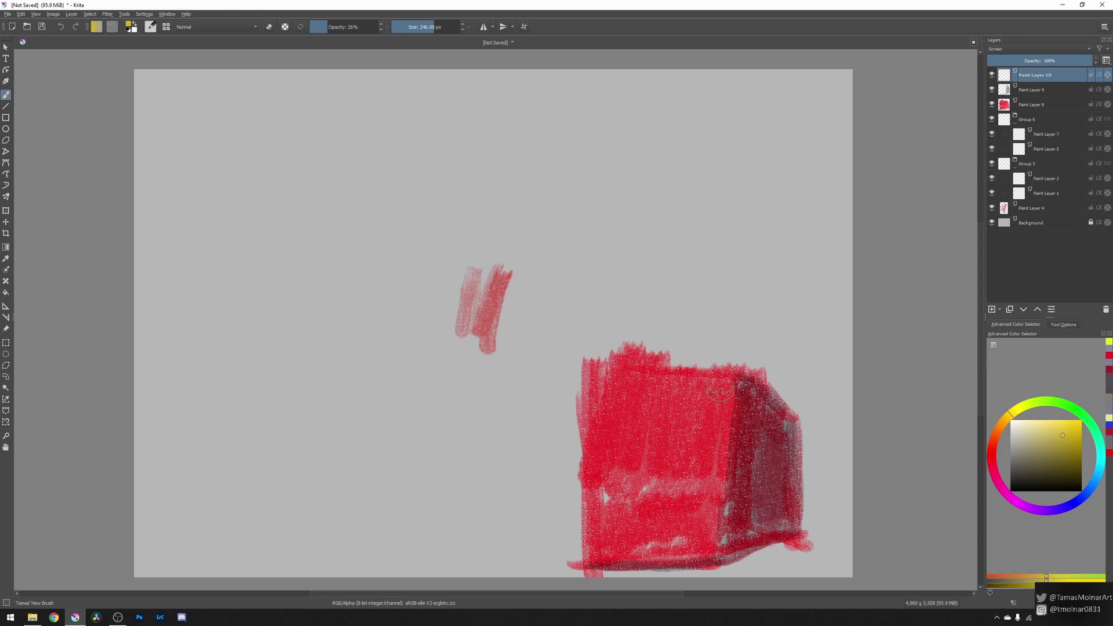
left_click_drag(328, 27, 336, 28)
Step: Brighten the box's front face and top edge with soft orange strokes
mouse_move(728, 376)
left_mouse_down()
mouse_move(719, 473)
mouse_move(692, 467)
mouse_move(687, 446)
left_mouse_up()
mouse_move(681, 365)
left_mouse_down()
mouse_move(675, 461)
mouse_move(650, 458)
left_mouse_up()
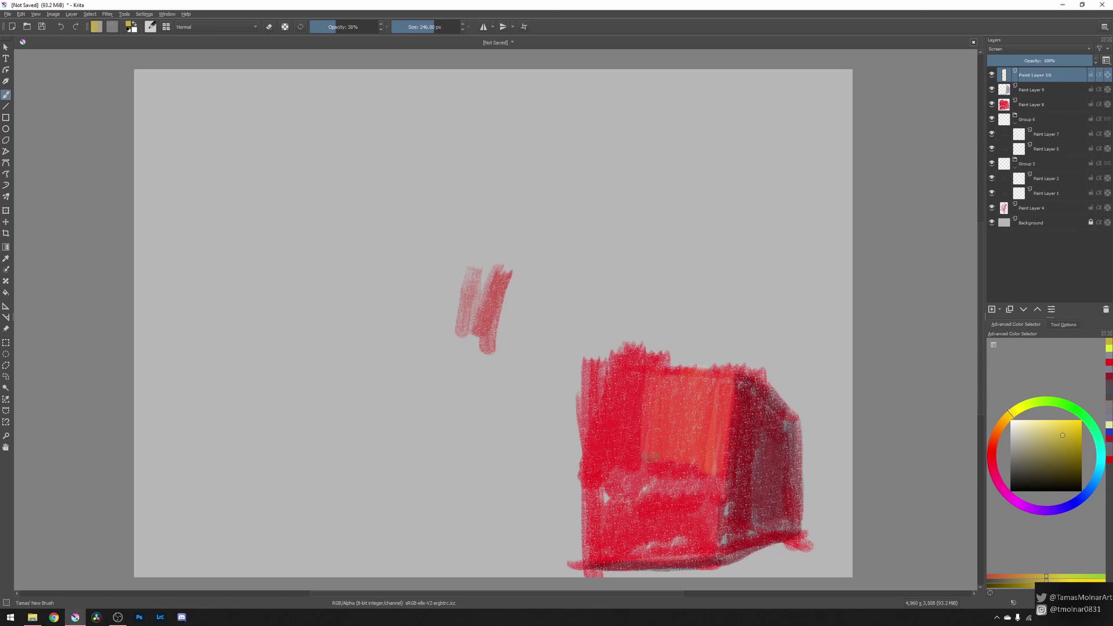
mouse_move(643, 359)
left_mouse_down()
mouse_move(638, 455)
mouse_move(606, 458)
left_mouse_up()
left_click_drag(600, 397, 597, 458)
mouse_move(597, 361)
left_mouse_down()
mouse_move(739, 378)
mouse_move(629, 377)
mouse_move(591, 364)
mouse_move(741, 379)
left_mouse_up()
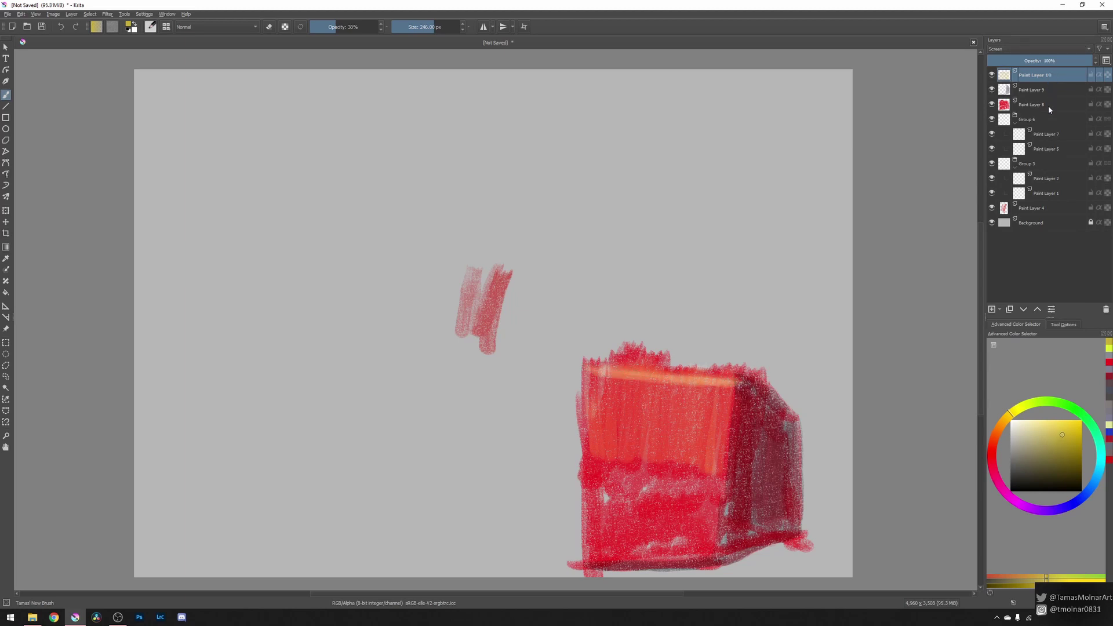
Step: Group Paint Layers 8, 9 and 10 together into Group 11
mouse_move(1043, 104)
left_click(1055, 107)
left_click(1062, 98, "shift")
left_click(1067, 77, "shift")
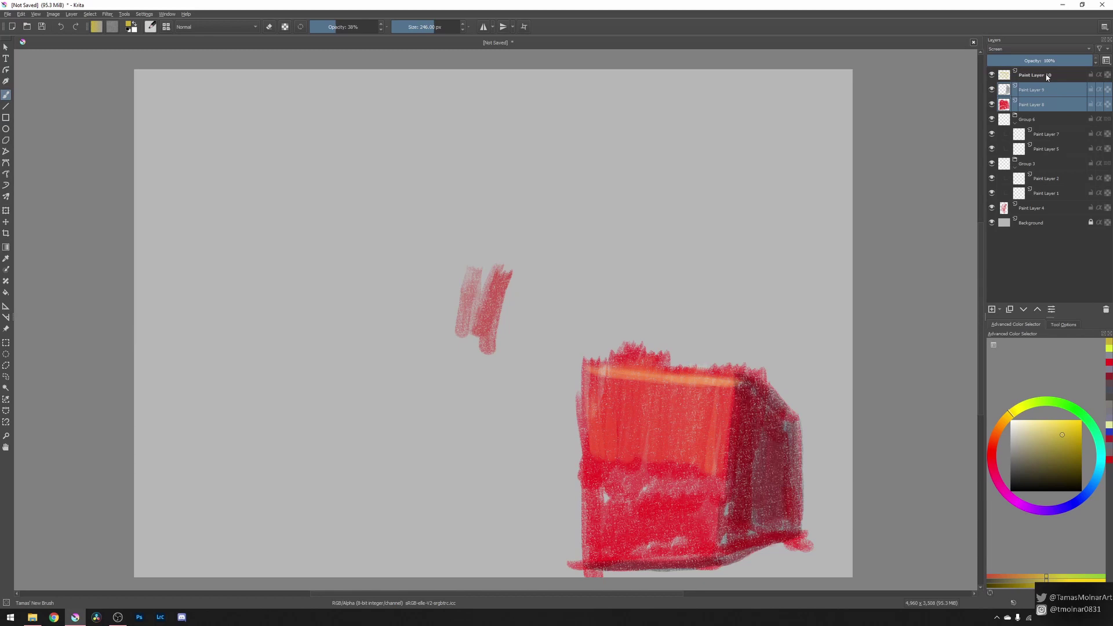
right_click(1076, 75)
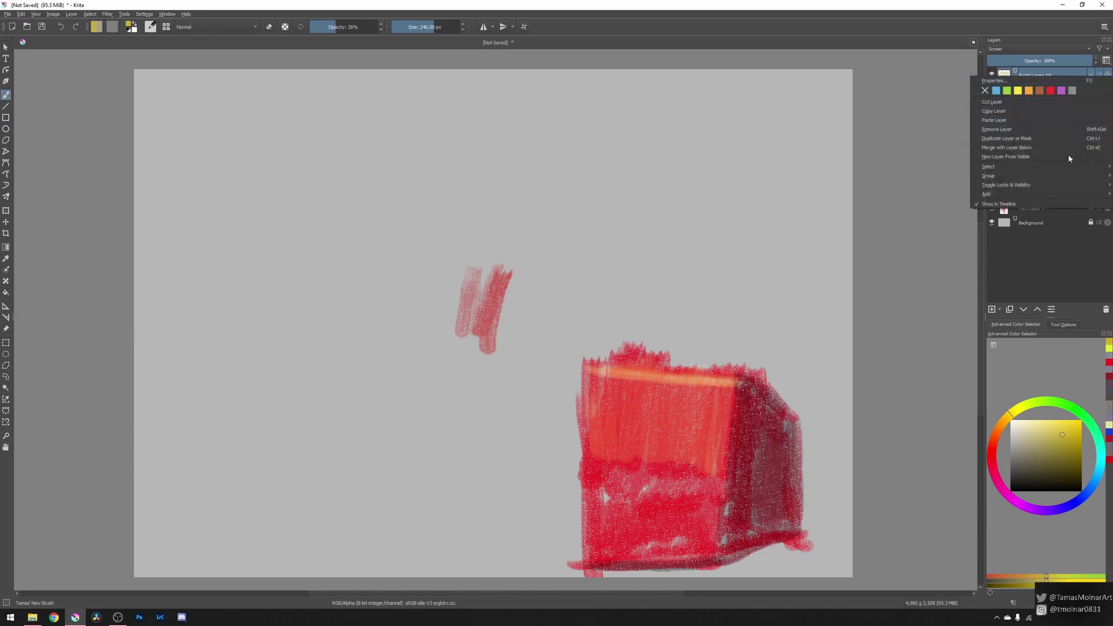
mouse_move(989, 176)
left_click(937, 176)
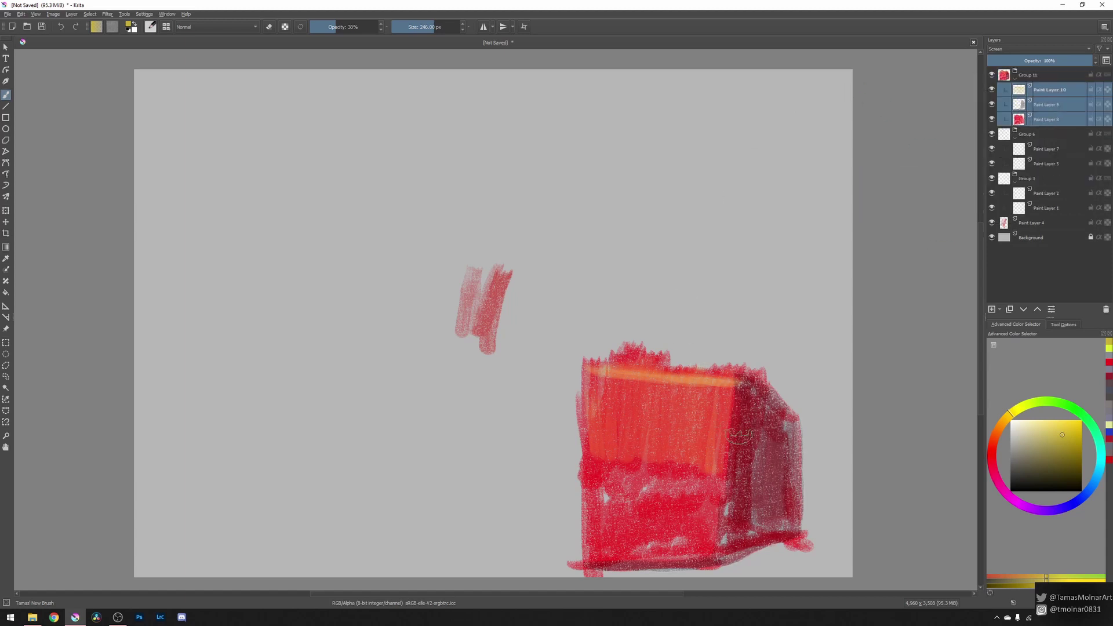
Step: Turn on pass-through for Group 11 and check Paint Layers 10 and 8 blend modes
left_click(1030, 74)
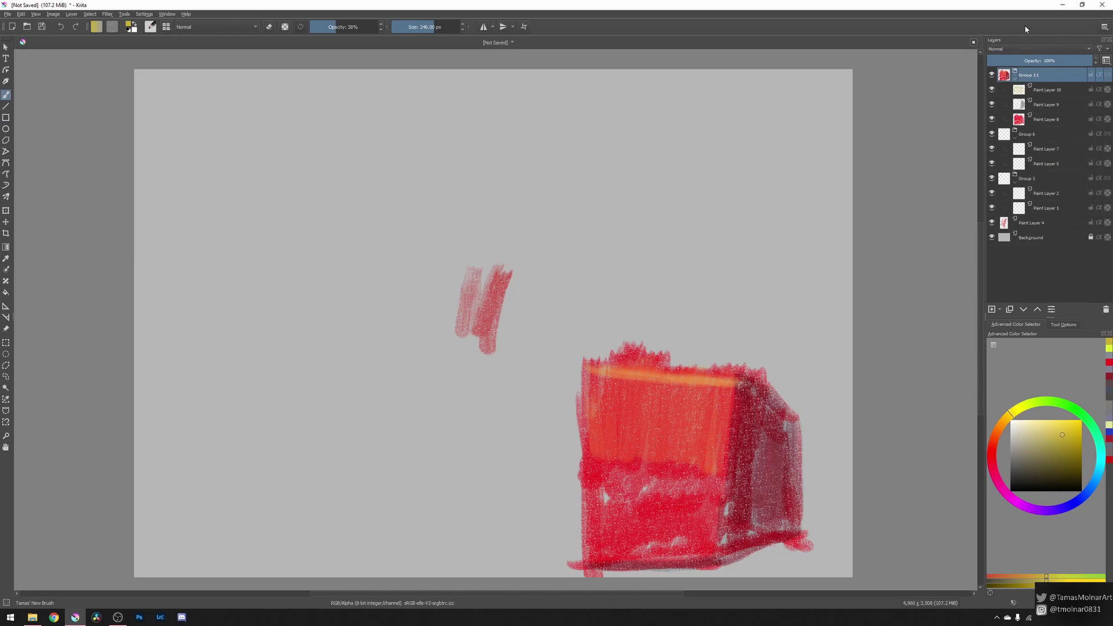
left_click(1109, 78)
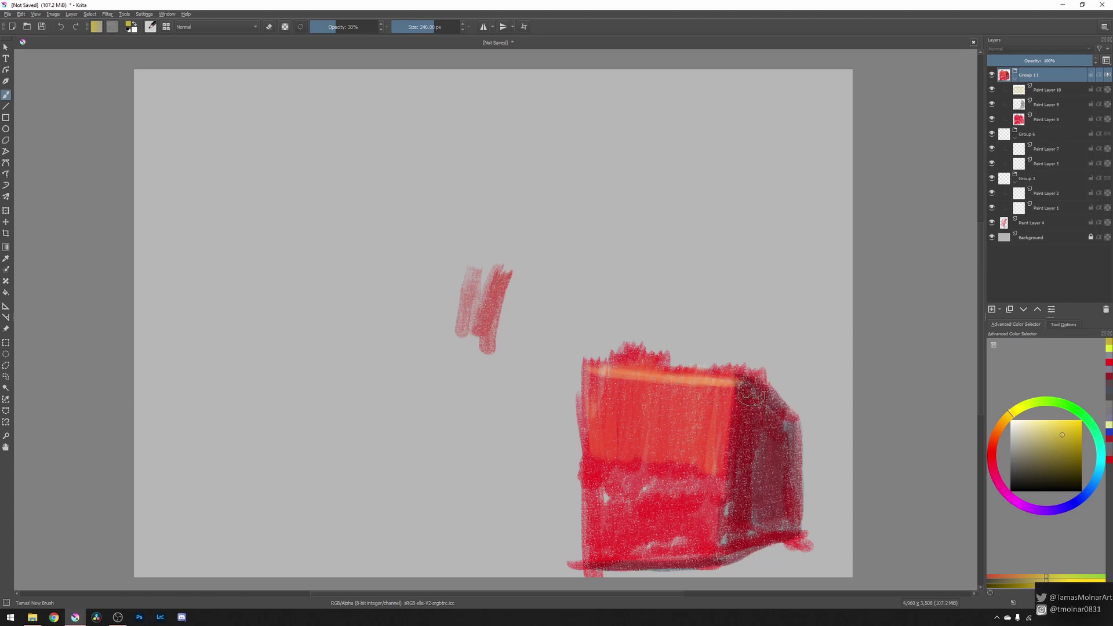
left_click(1062, 90)
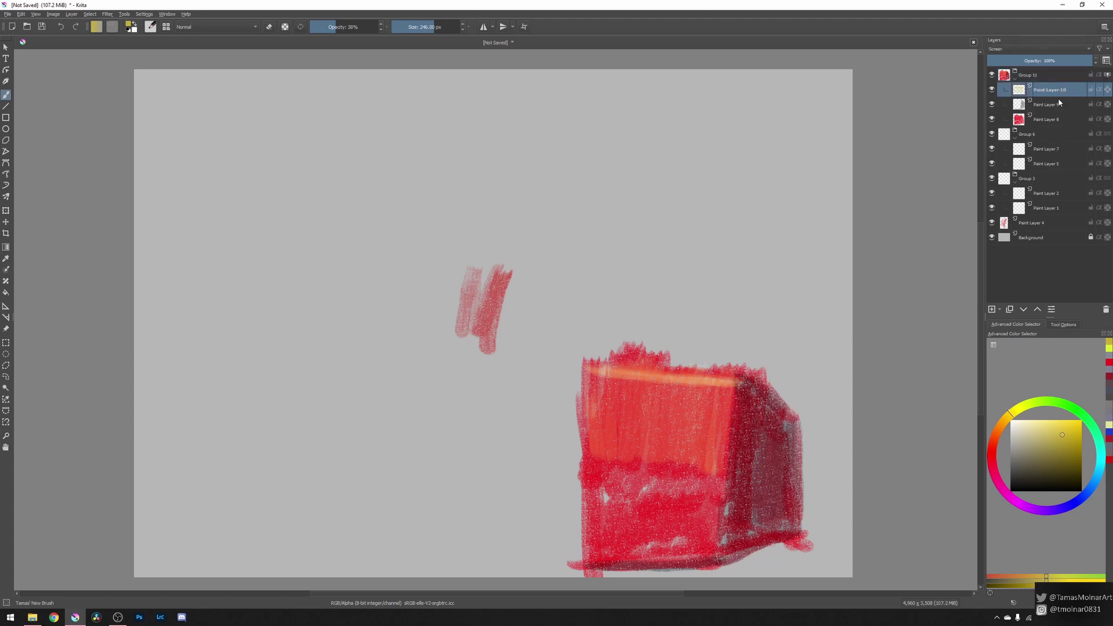
left_click(1059, 119)
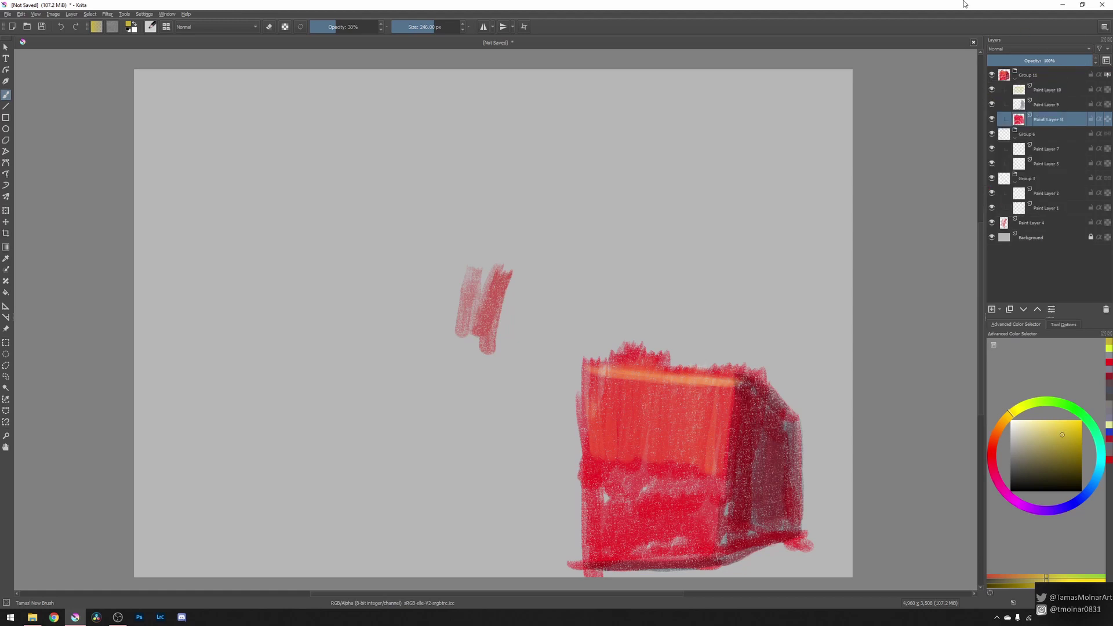
right_click(1053, 75)
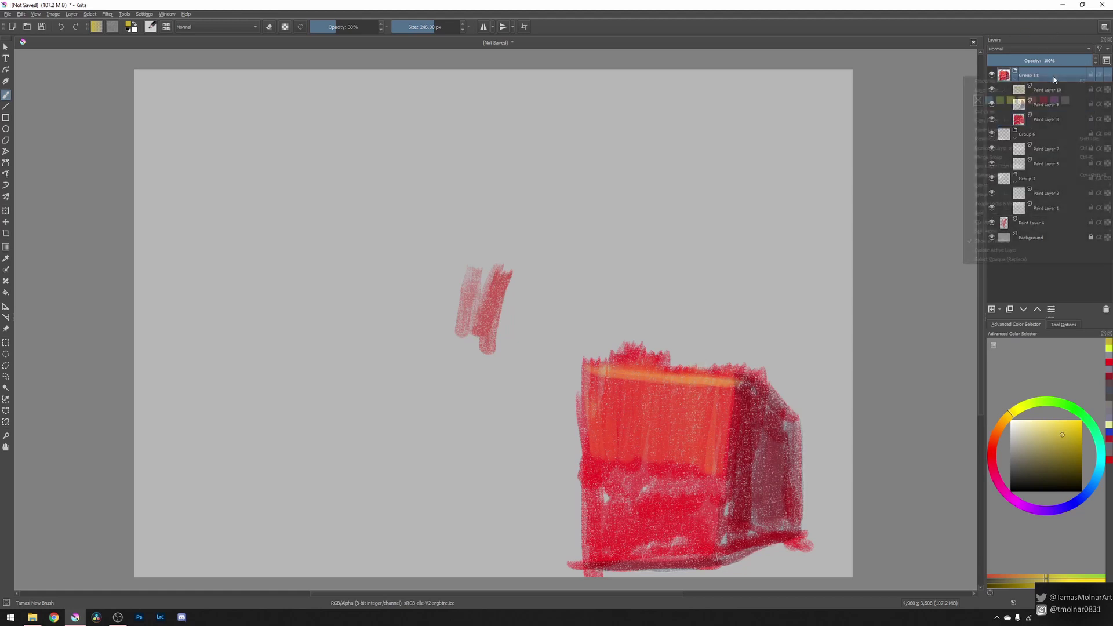
left_click(1037, 48)
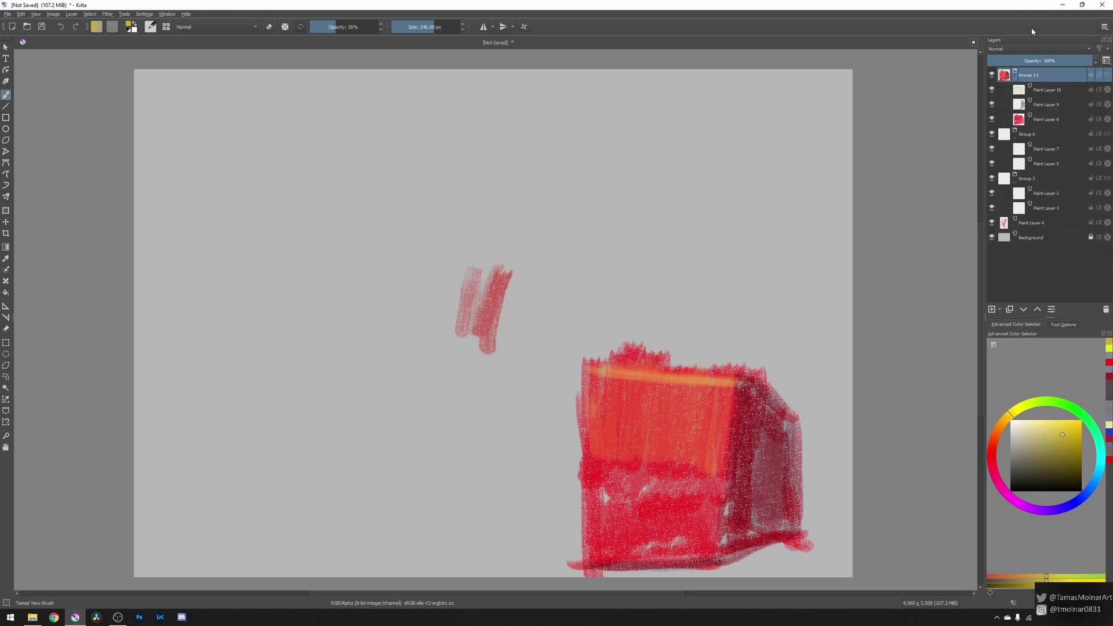
left_click(1034, 47)
Step: Set Group 11 to Multiply blending and add Paint Layer 12 inside it
left_click(1024, 69)
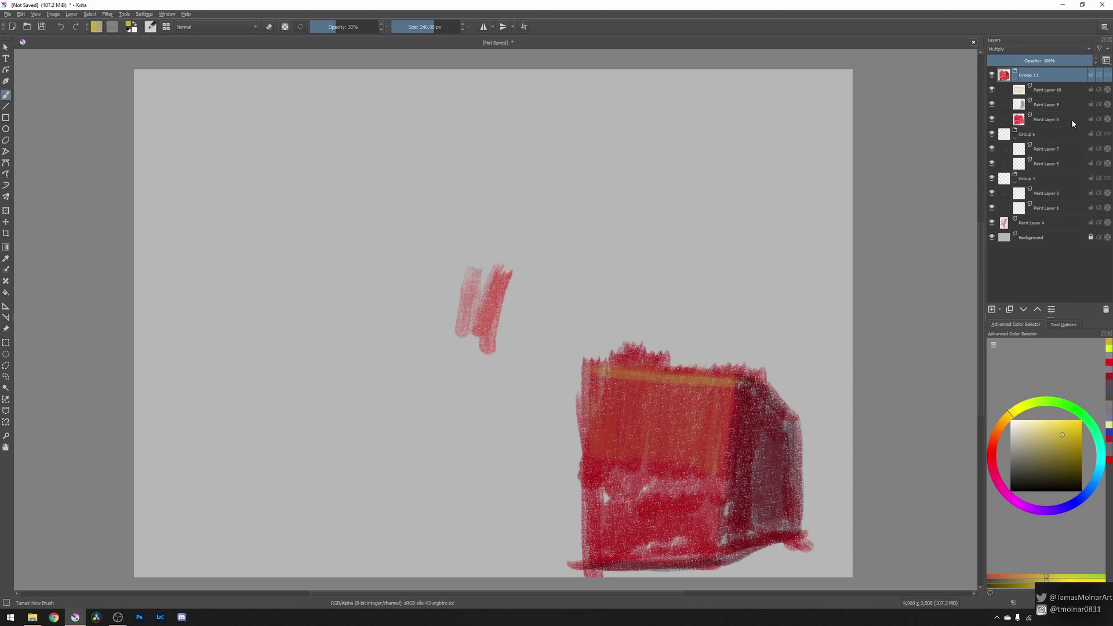
left_click(992, 309)
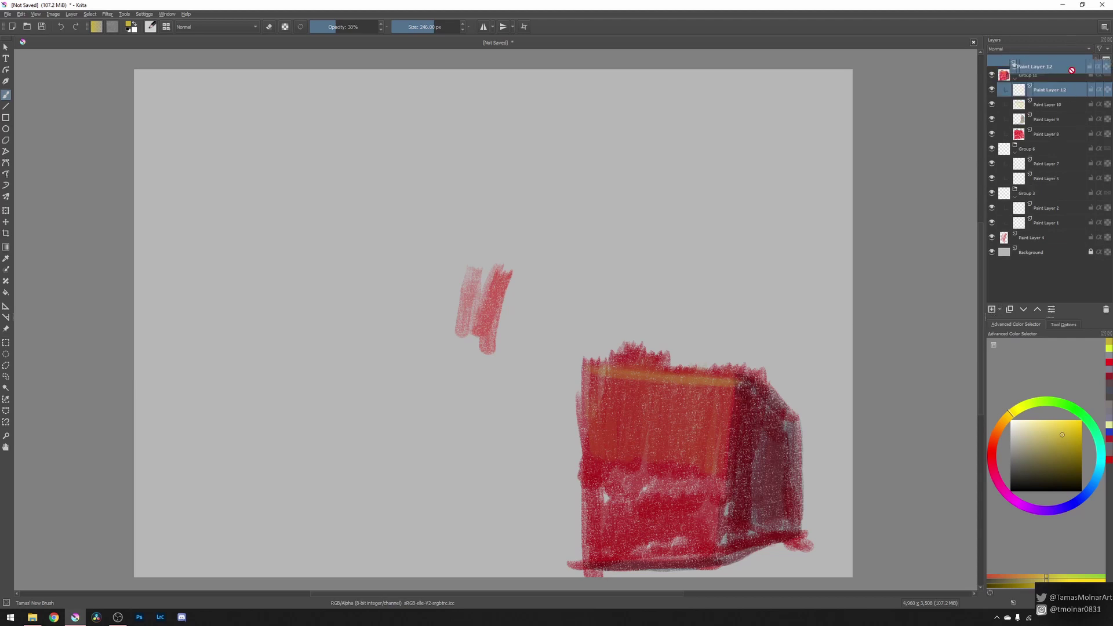
Step: Move Paint Layer 12 to the top and paint a pale yellow patch in the upper left
left_click_drag(1049, 89, 1068, 69)
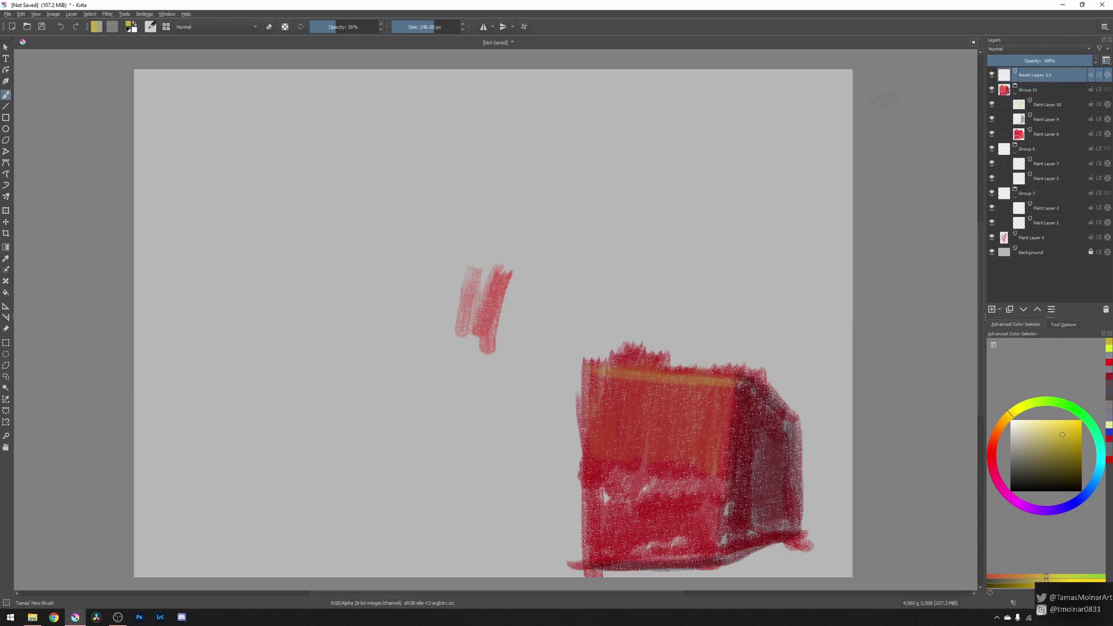
left_click_drag(307, 209, 371, 169)
mouse_move(271, 252)
left_mouse_down()
mouse_move(254, 290)
mouse_move(428, 166)
mouse_move(464, 200)
mouse_move(432, 184)
mouse_move(324, 273)
mouse_move(261, 297)
mouse_move(248, 315)
mouse_move(430, 203)
left_mouse_up()
Step: Paint broad grey-olive strokes across and above the yellow patch
left_click(1052, 460)
left_click_drag(217, 327, 530, 219)
left_click_drag(394, 290, 476, 255)
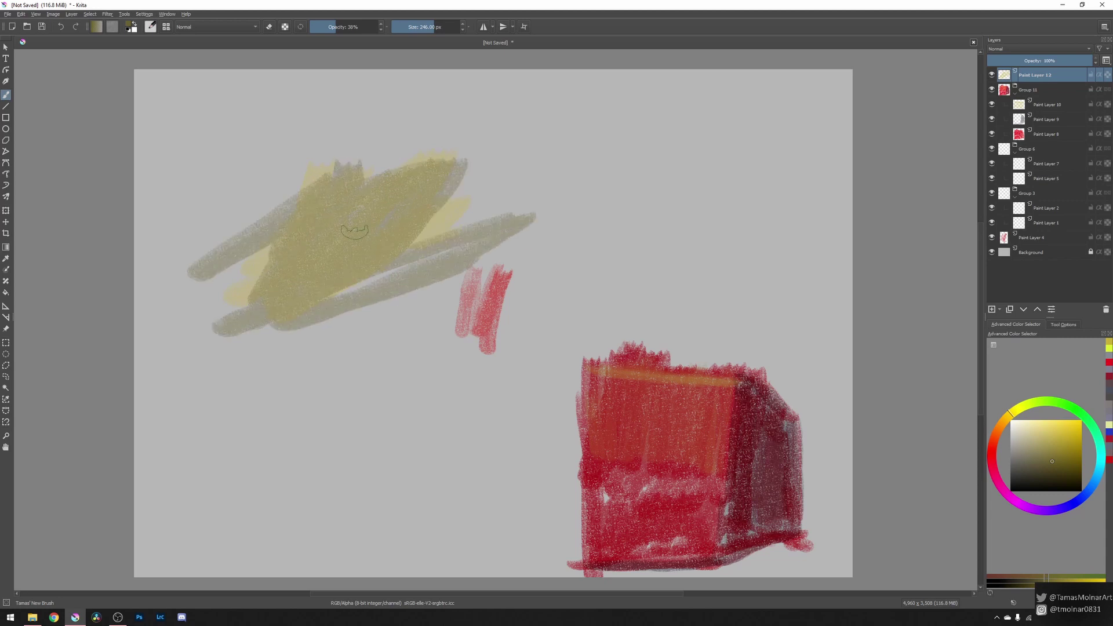
left_click_drag(347, 232, 345, 165)
left_click_drag(455, 162, 455, 90)
mouse_move(413, 171)
left_mouse_down()
mouse_move(411, 124)
mouse_move(400, 119)
left_mouse_up()
left_click_drag(362, 177, 358, 127)
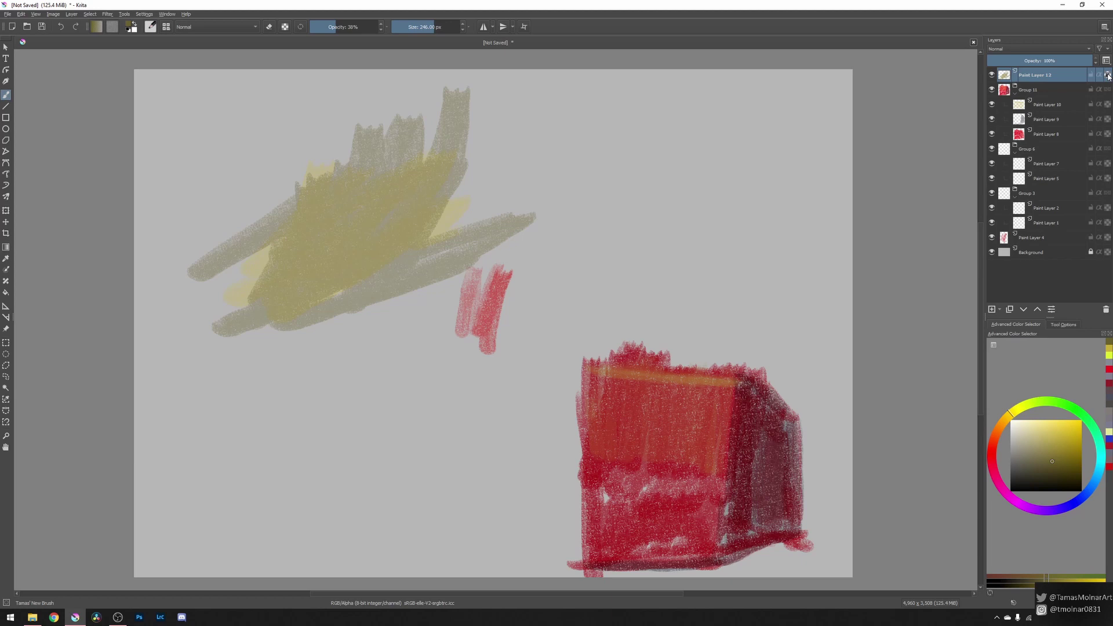
Step: Choose a bright red and paint red-orange strokes over the upper-left yellow patch
left_click_drag(1000, 444, 992, 448)
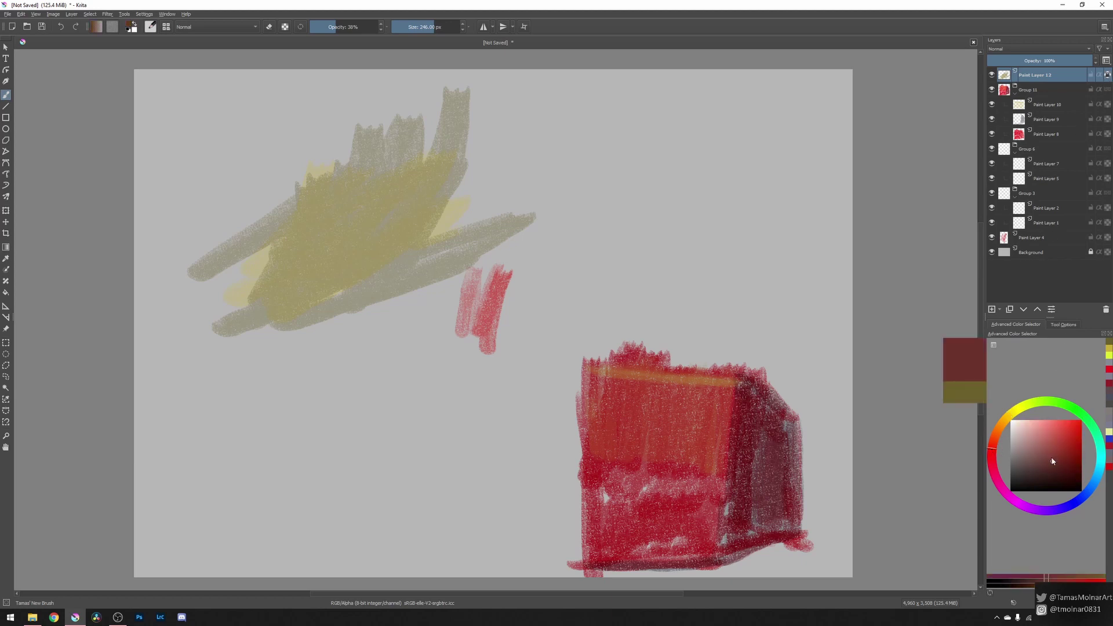
left_click_drag(1060, 459, 1076, 426)
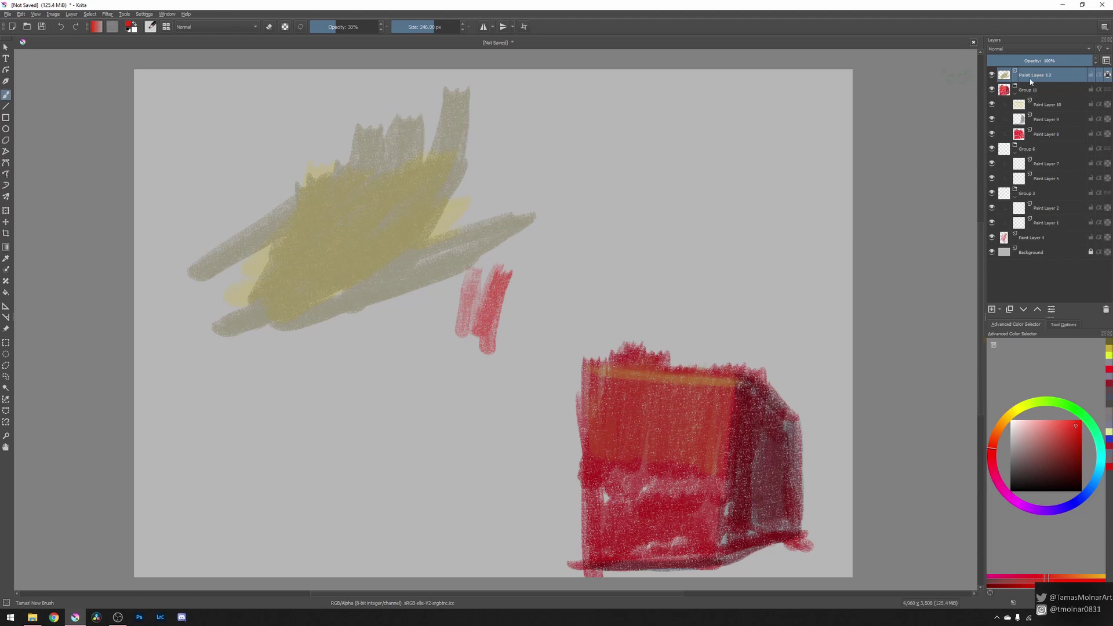
left_click_drag(368, 125, 396, 242)
left_click_drag(337, 124, 374, 247)
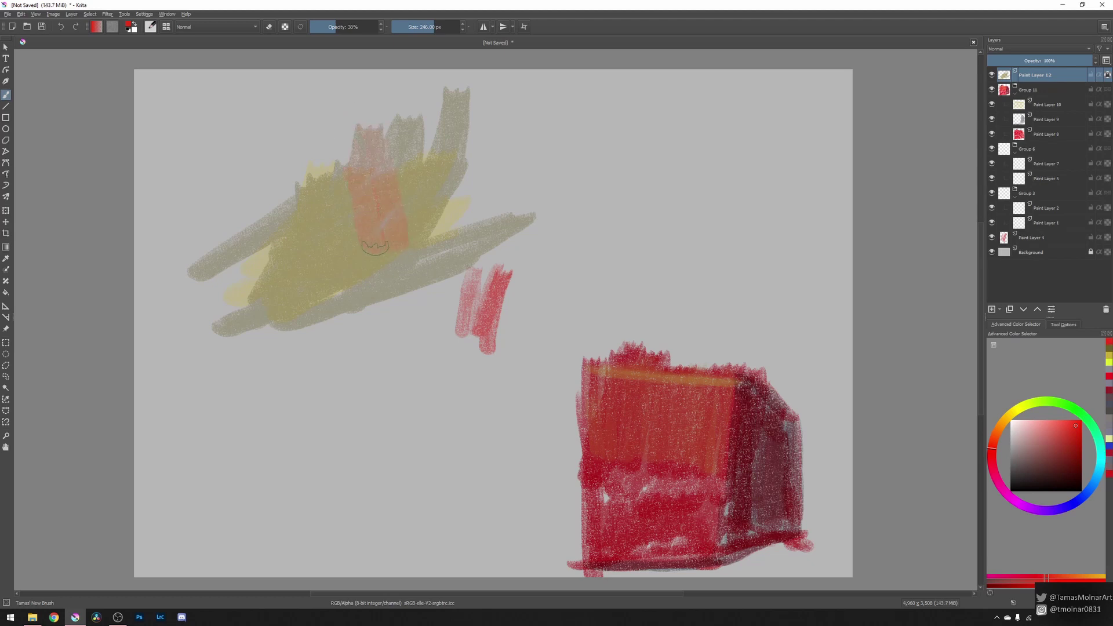
Step: Extend the orange strokes leftward, then hide and reshow the Background layer
left_click_drag(327, 139, 357, 264)
left_click_drag(306, 135, 313, 216)
left_click_drag(278, 143, 296, 270)
left_click(991, 254)
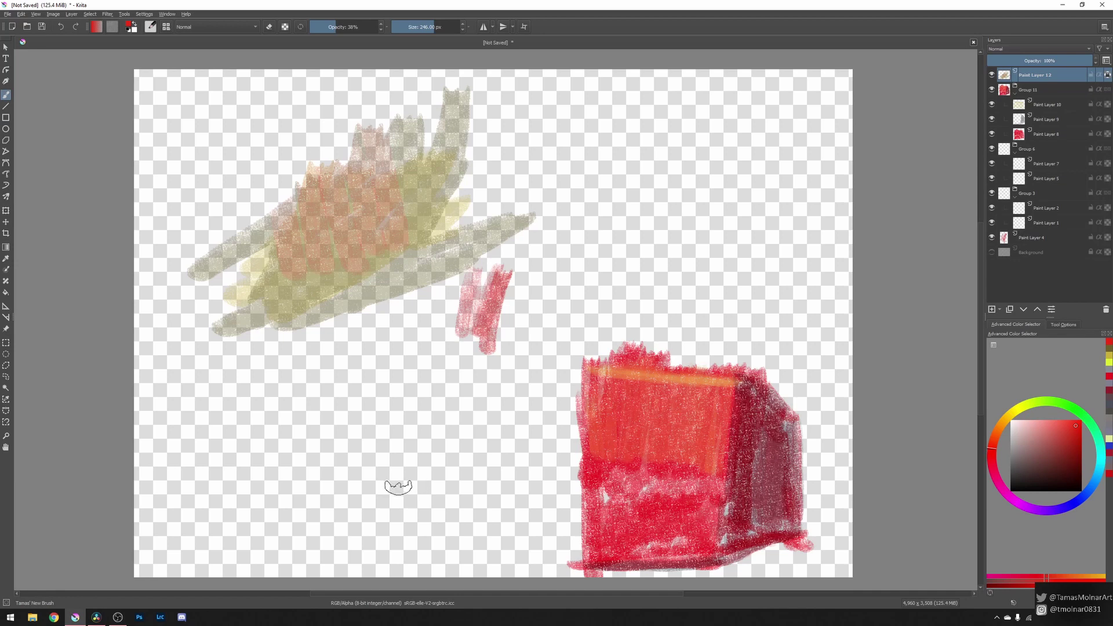
left_click(991, 252)
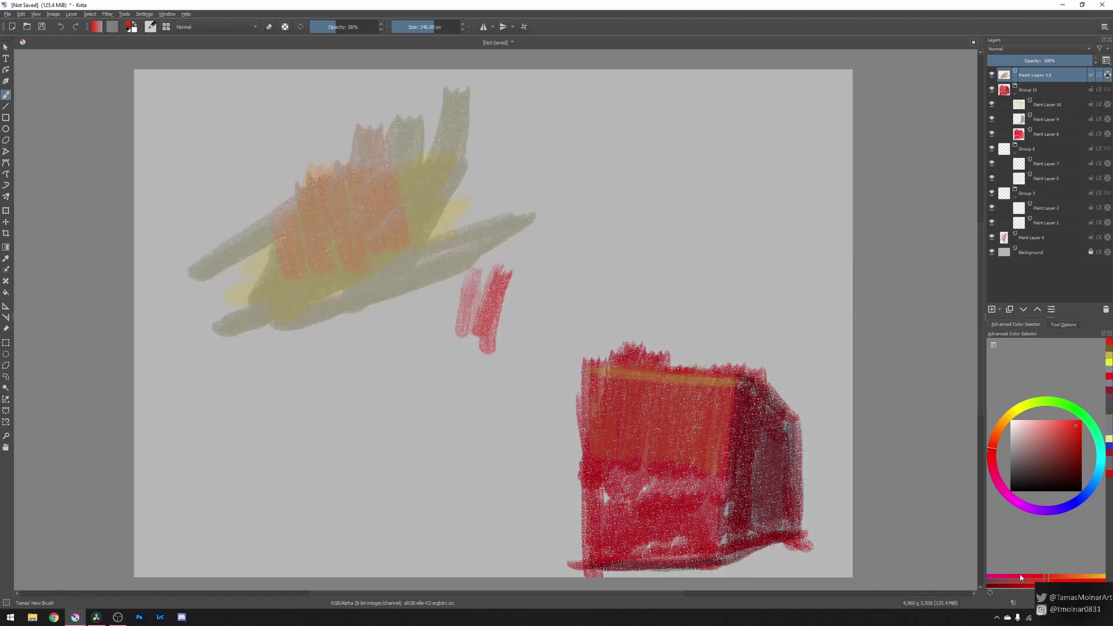
Step: Add Paint Layer 13, darken the colour with K, and paint a broad muted-red blob upper right
left_click(992, 309)
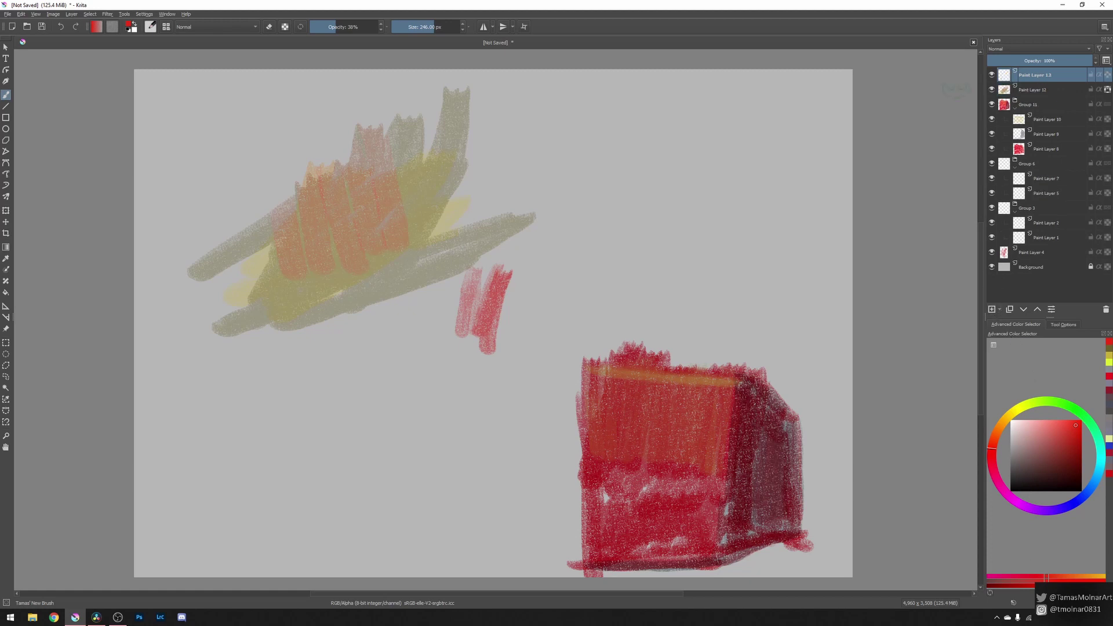
key("k")
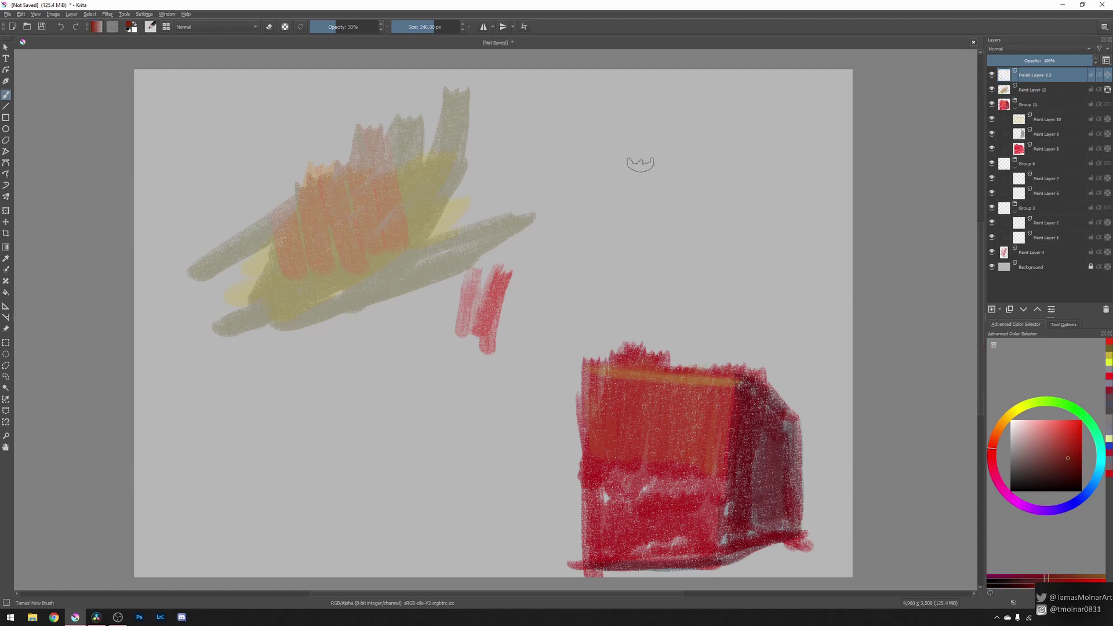
left_click_drag(640, 164, 585, 250)
left_click_drag(718, 145, 614, 278)
left_click_drag(791, 119, 574, 263)
mouse_move(643, 104)
left_mouse_down()
mouse_move(568, 255)
mouse_move(586, 186)
left_mouse_up()
left_click_drag(788, 104, 621, 232)
left_click_drag(849, 142, 667, 249)
mouse_move(771, 156)
left_mouse_down()
mouse_move(643, 267)
mouse_move(683, 266)
left_mouse_up()
left_click_drag(824, 195, 678, 255)
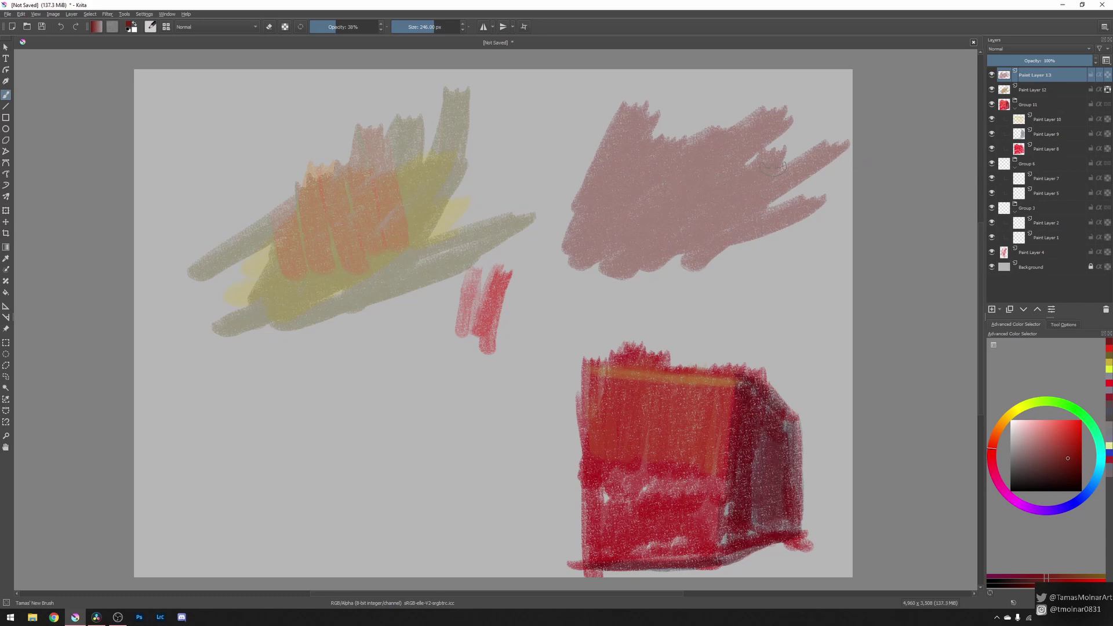
Step: Wrap Paint Layer 13 in Clipping Group 14 via Quick Clipping Group and pick blue
right_click(1028, 79)
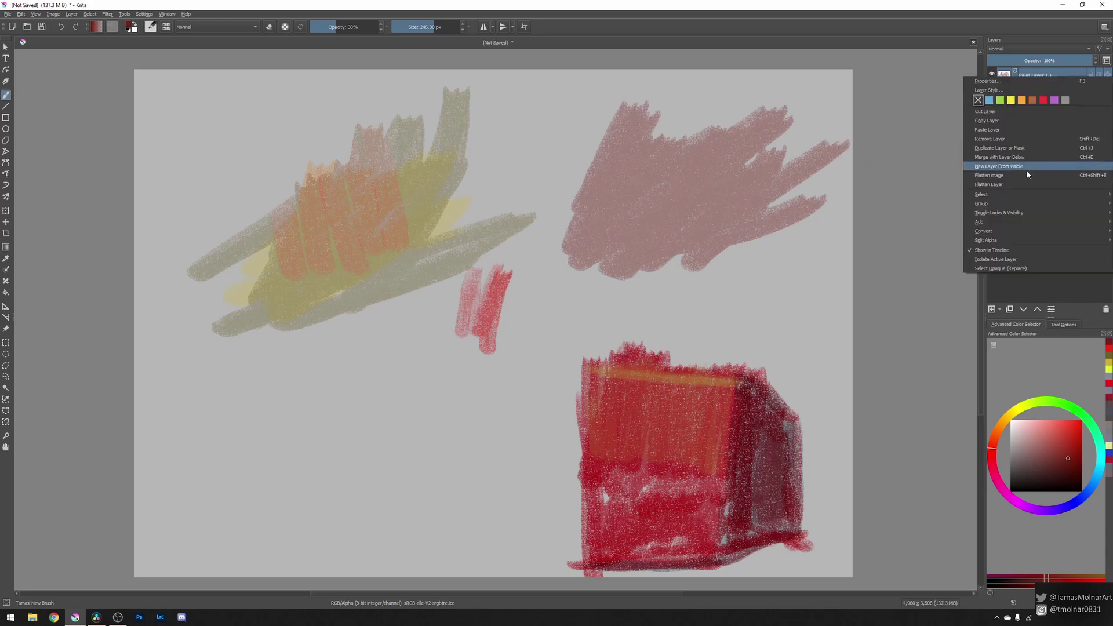
mouse_move(982, 203)
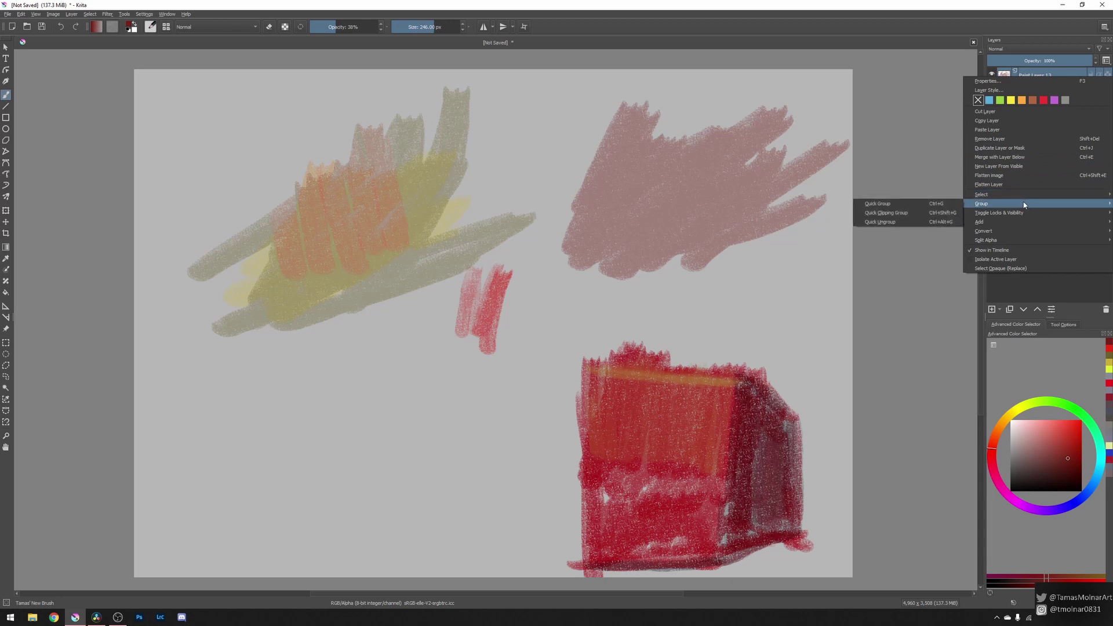
left_click(935, 217)
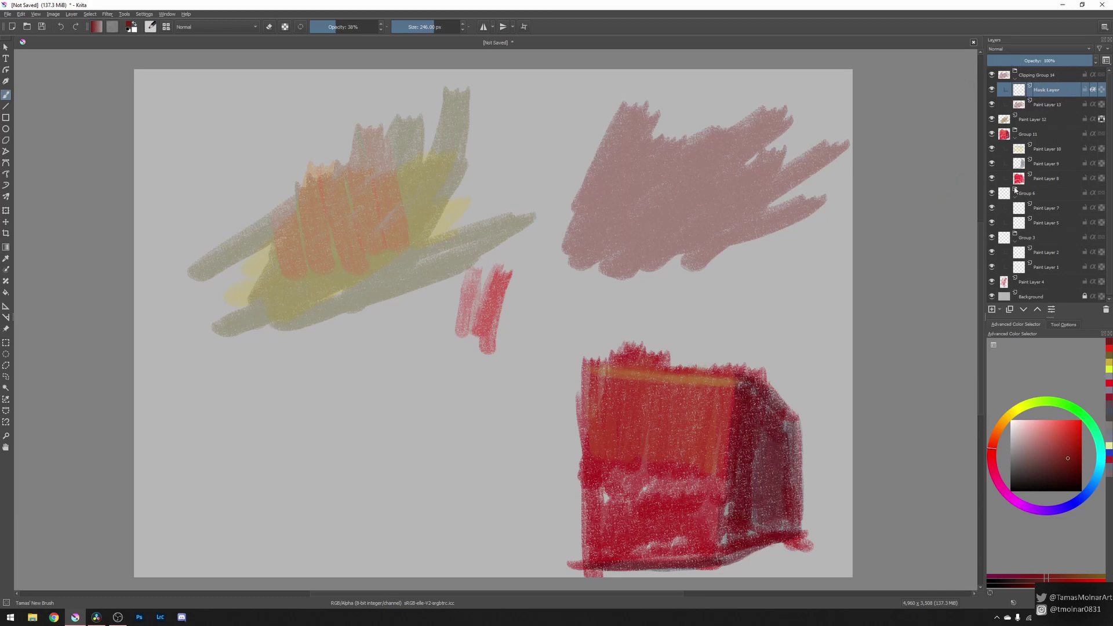
left_click(1070, 503)
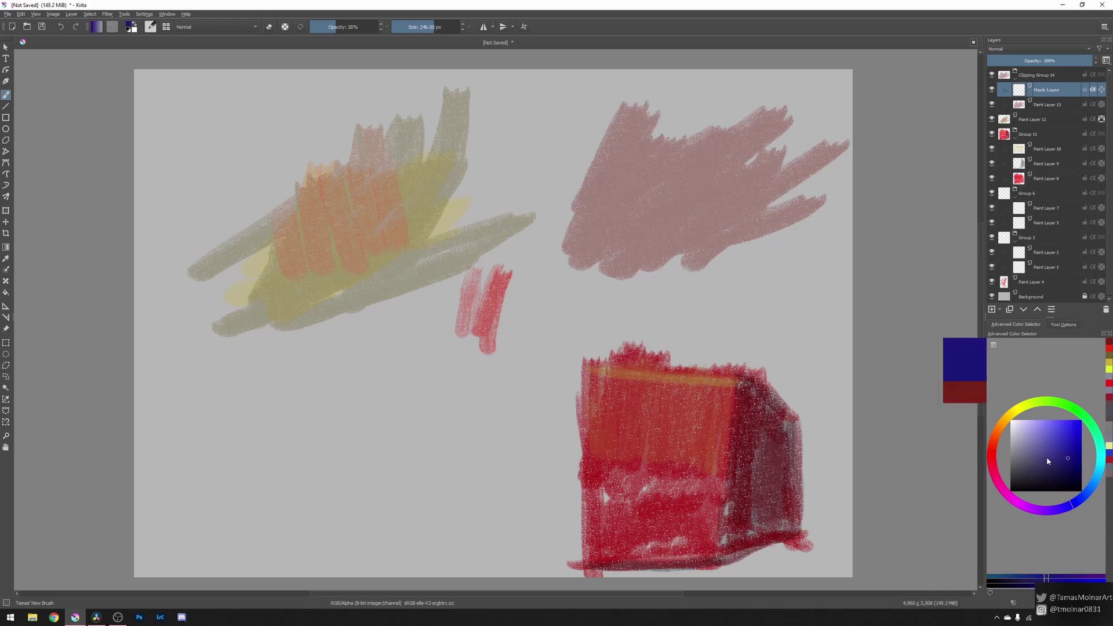
Step: Paint blue-purple strokes across the pink blob on the clipped Mask Layer
left_click(1045, 453)
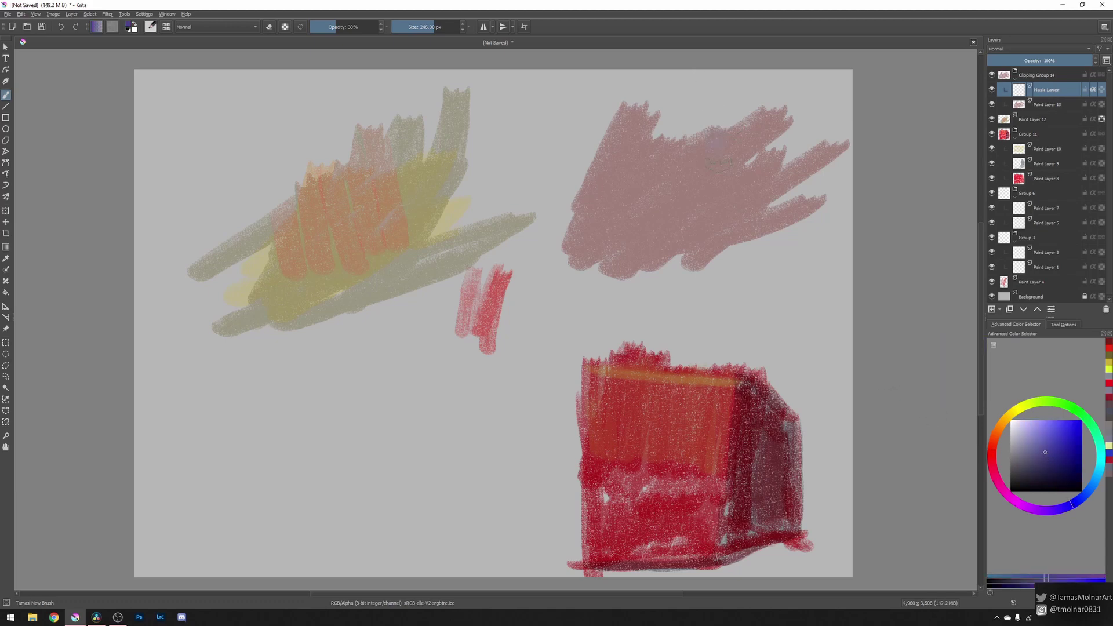
left_click_drag(718, 162, 724, 220)
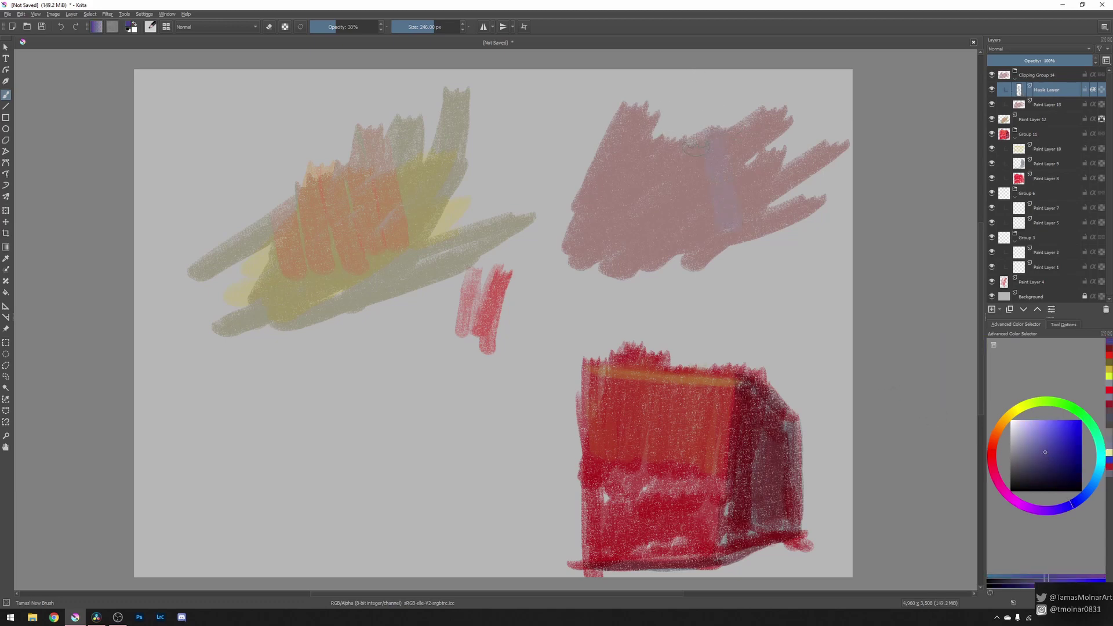
left_click(1070, 448)
left_click_drag(646, 102, 660, 229)
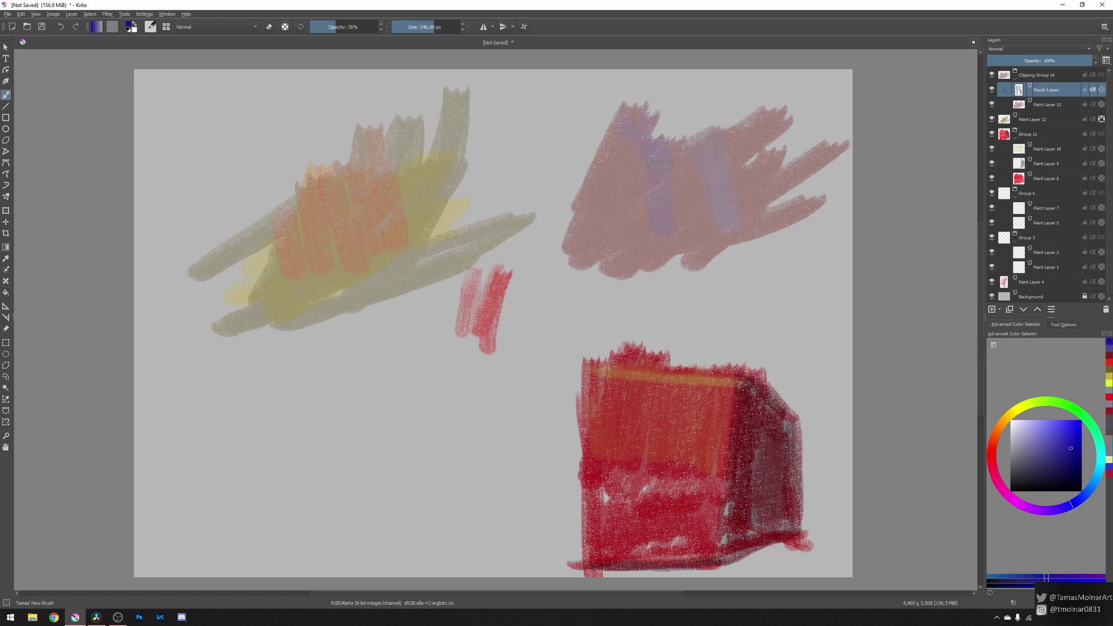
left_click_drag(629, 116, 588, 144)
left_click_drag(722, 139, 802, 113)
Step: Hide and reshow the Mask Layer to compare, then select Clipping Group 14
left_click(991, 90)
left_click(991, 89)
left_click(1046, 82)
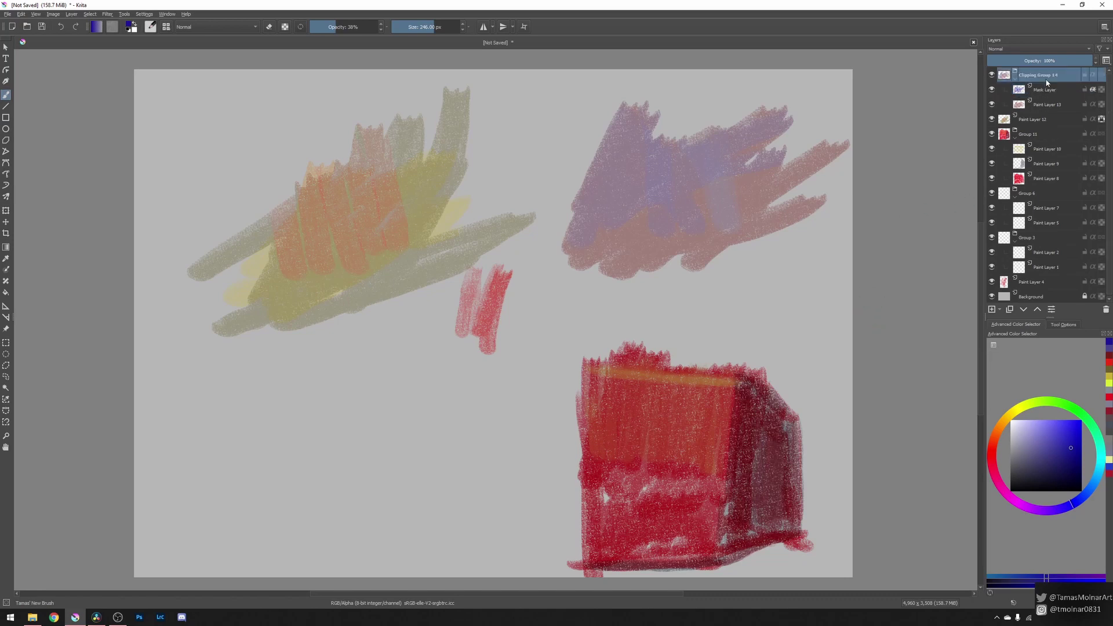
Step: Delete Clipping Group 14, Paint Layer 12, Group 11, Group 6 and Group 3
left_click(1105, 310)
left_click(1105, 310)
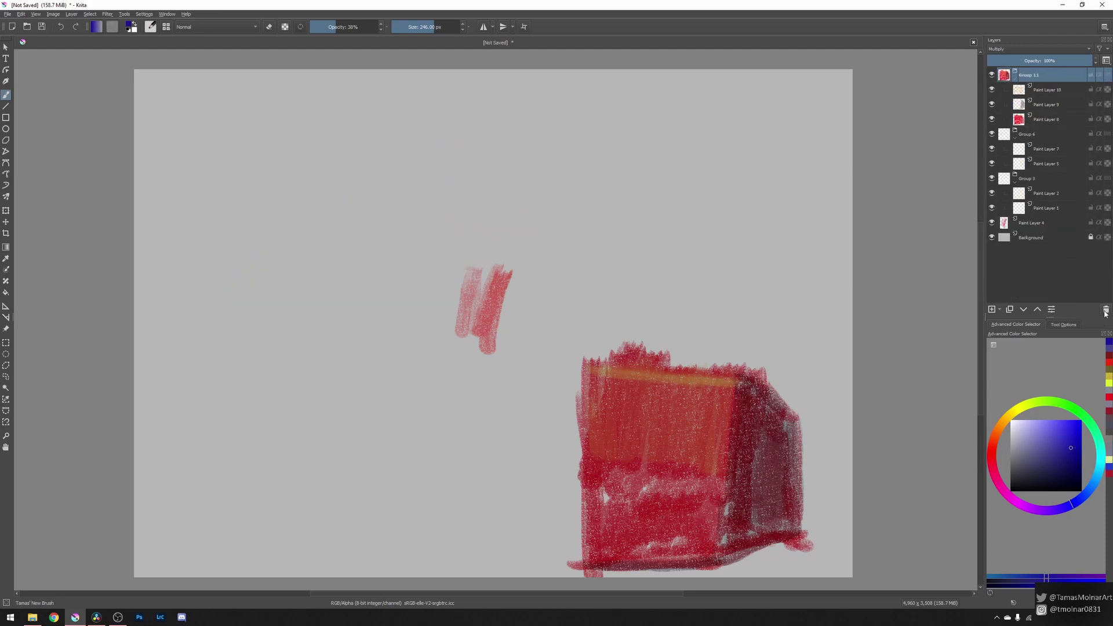
left_click(1106, 310)
left_click(1105, 311)
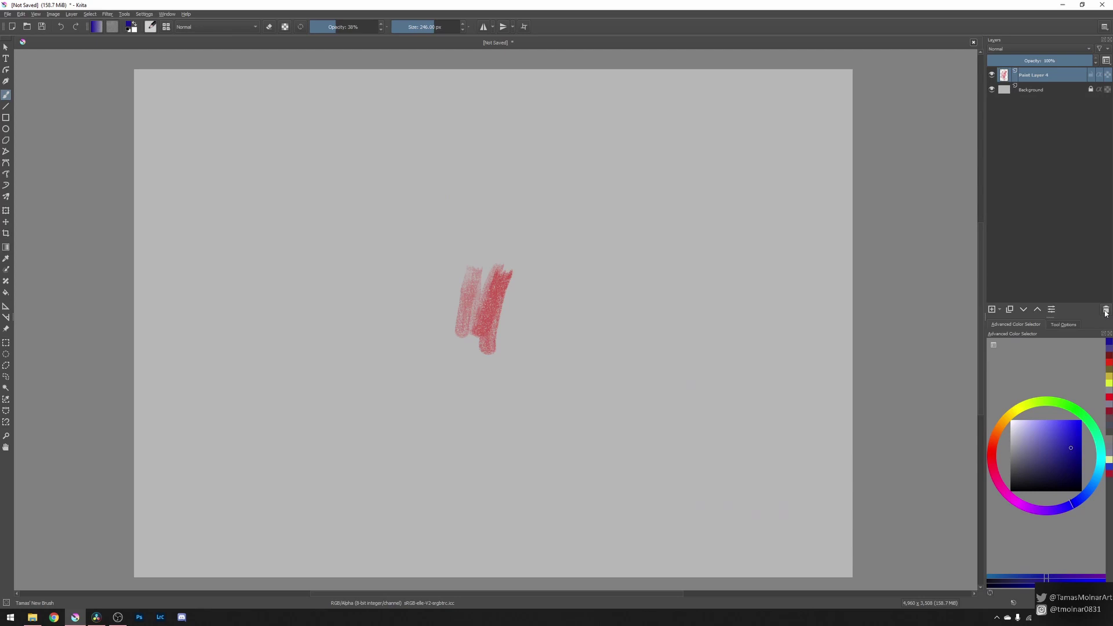